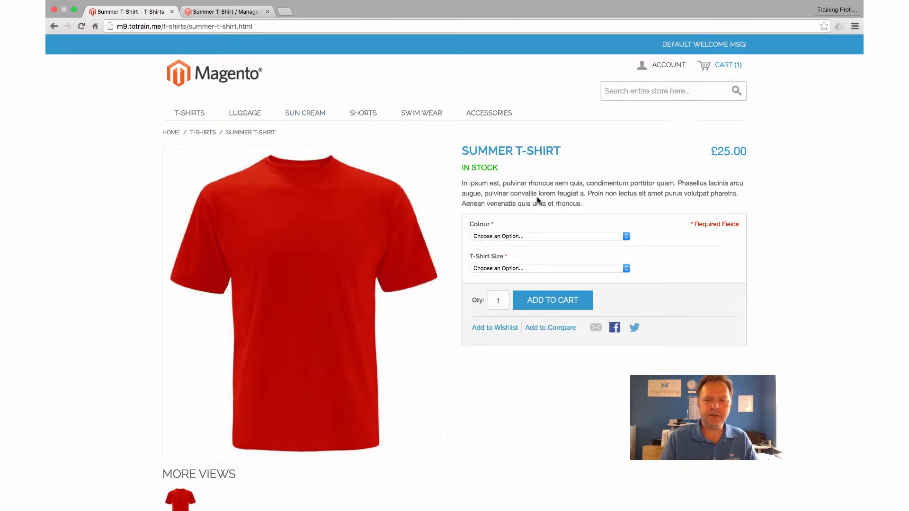
# Choose Green as the colour and Small as the T-shirt size on the Summer T-Shirt storefront page.
pyautogui.scroll(-1, 537, 200)
pyautogui.scroll(-3, 540, 194)
pyautogui.click(498, 196)
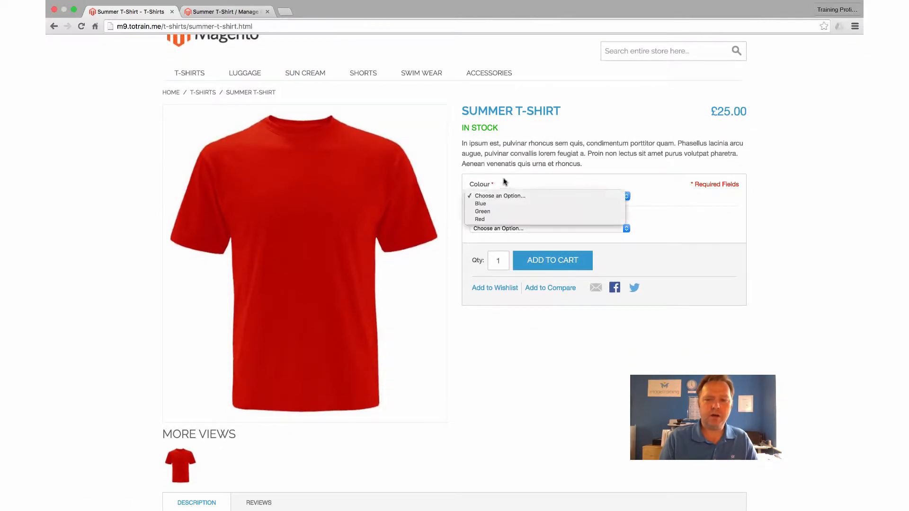
pyautogui.click(504, 212)
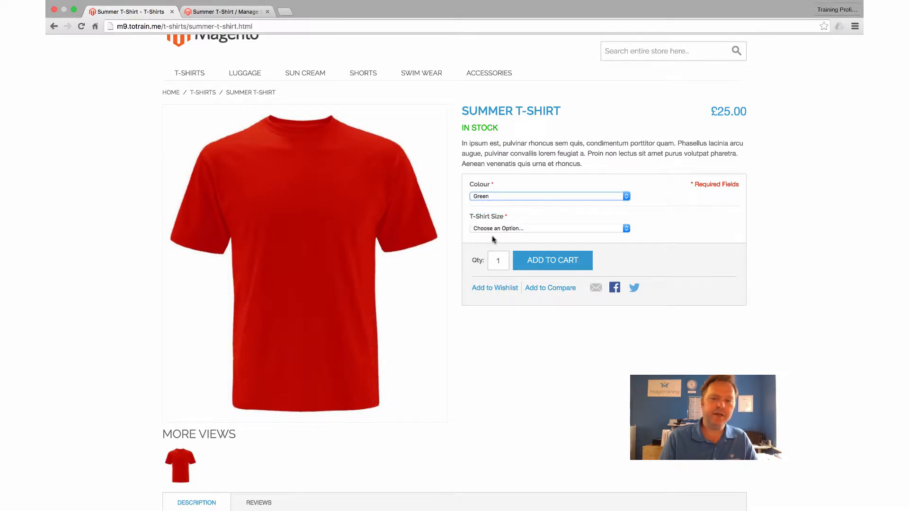
pyautogui.click(499, 229)
pyautogui.click(494, 237)
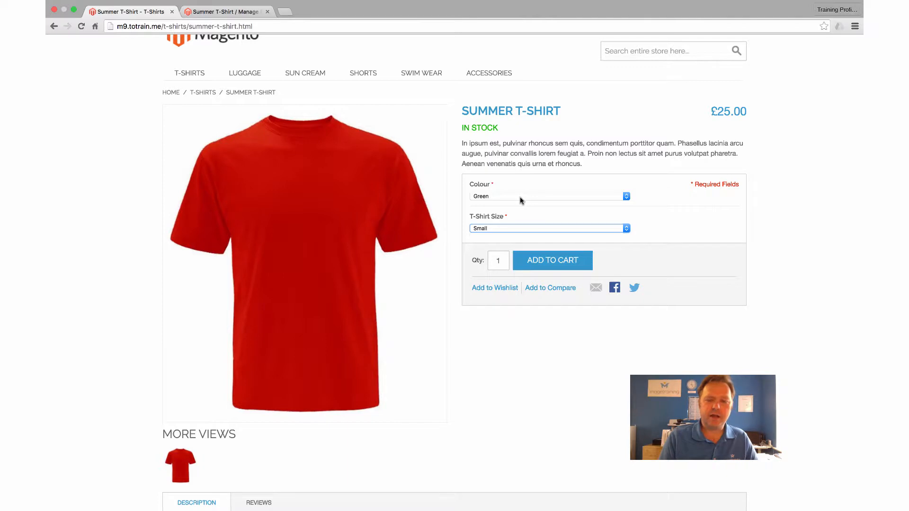
# Look through the choices offered for the Summer T-Shirt's colour and size without changing the selection.
pyautogui.click(505, 197)
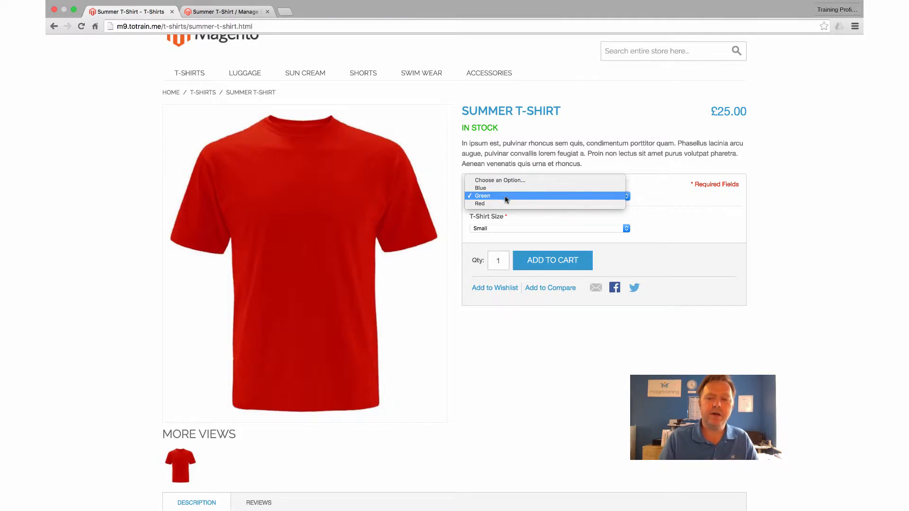
pyautogui.click(508, 150)
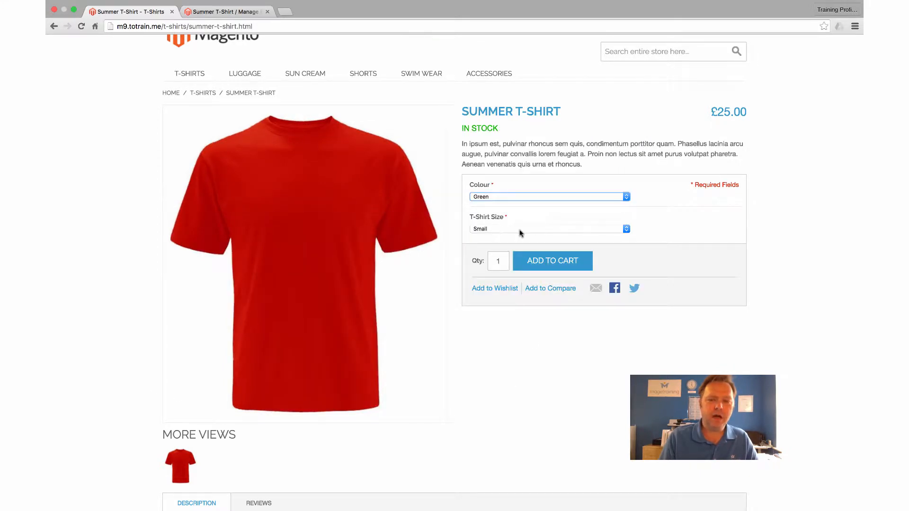
pyautogui.click(540, 229)
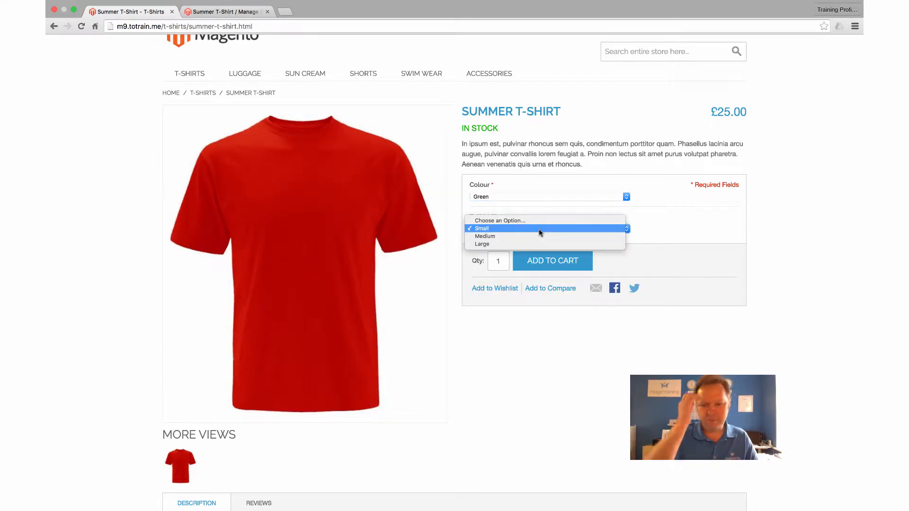
pyautogui.click(653, 223)
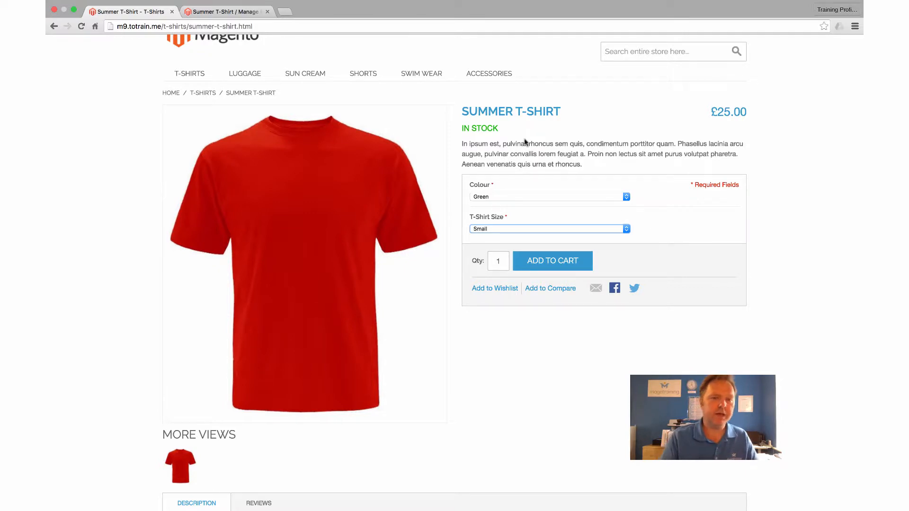
# Switch to the Magento admin and open the Configurable Swatches settings in the system configuration.
pyautogui.click(214, 12)
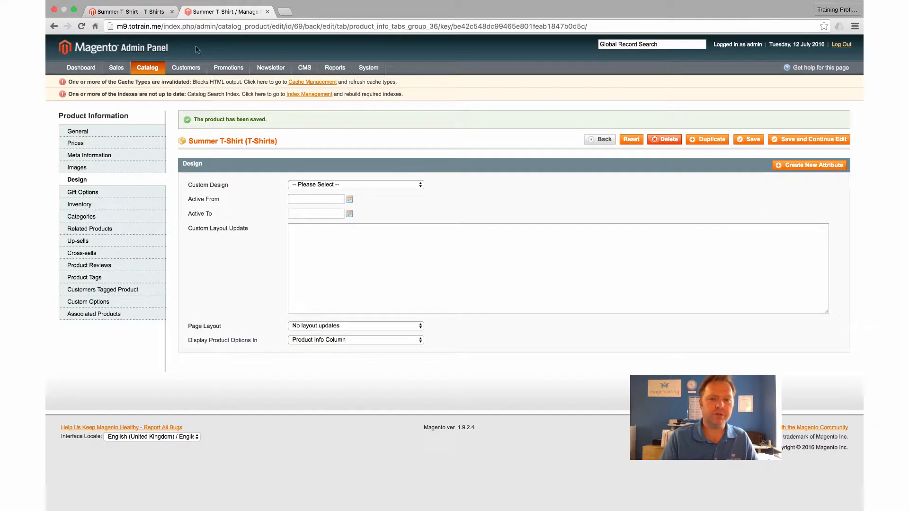
pyautogui.moveTo(185, 68)
pyautogui.moveTo(372, 70)
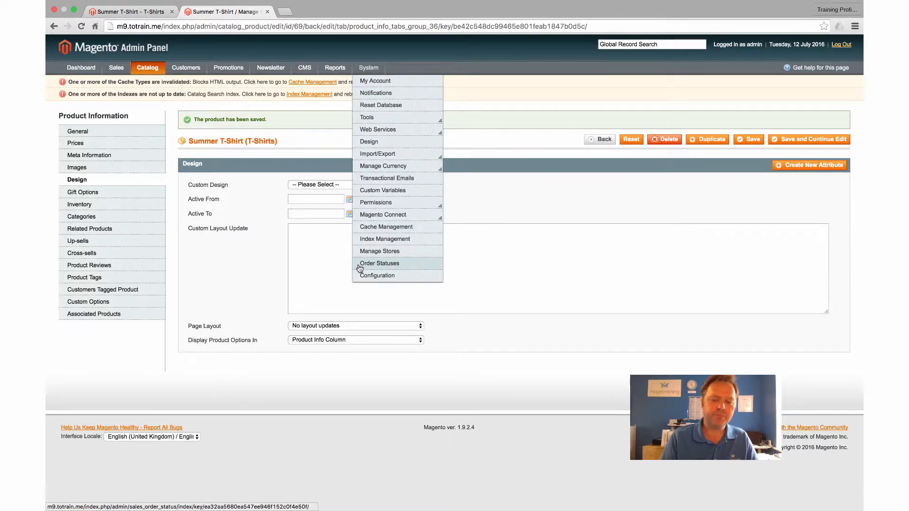
pyautogui.click(368, 276)
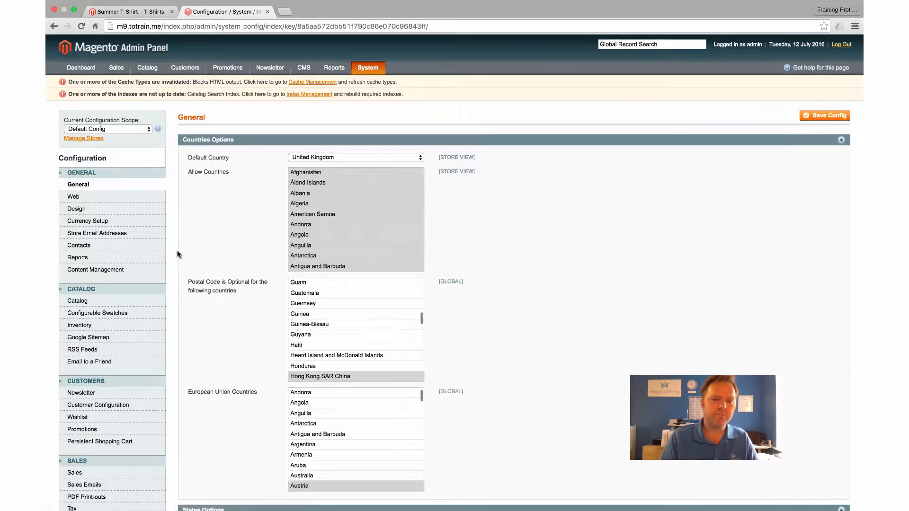
pyautogui.click(86, 318)
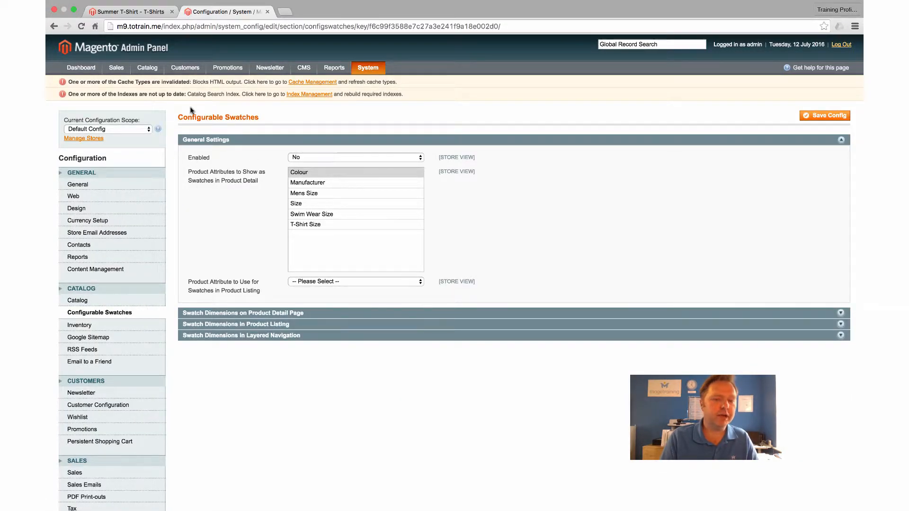
# Enable configurable swatches and show Colour, Mens Size, Size, Swim Wear Size and T-Shirt Size as swatches in product detail.
pyautogui.click(326, 159)
pyautogui.click(319, 156)
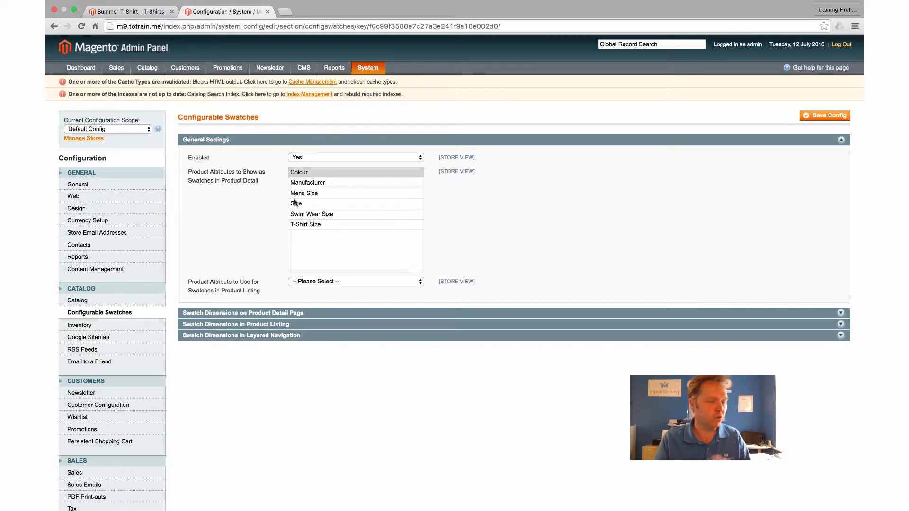
pyautogui.click(305, 173)
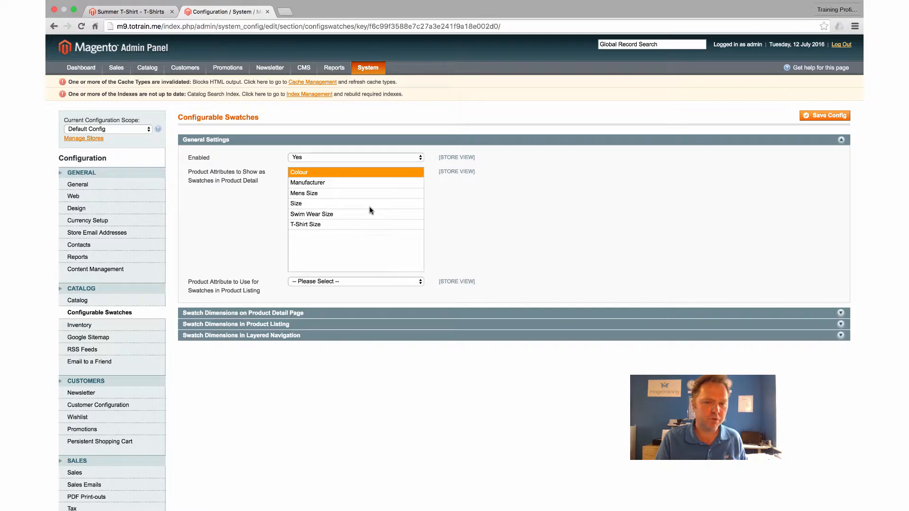
pyautogui.keyDown('super'); pyautogui.click(300, 203); pyautogui.keyUp('super')
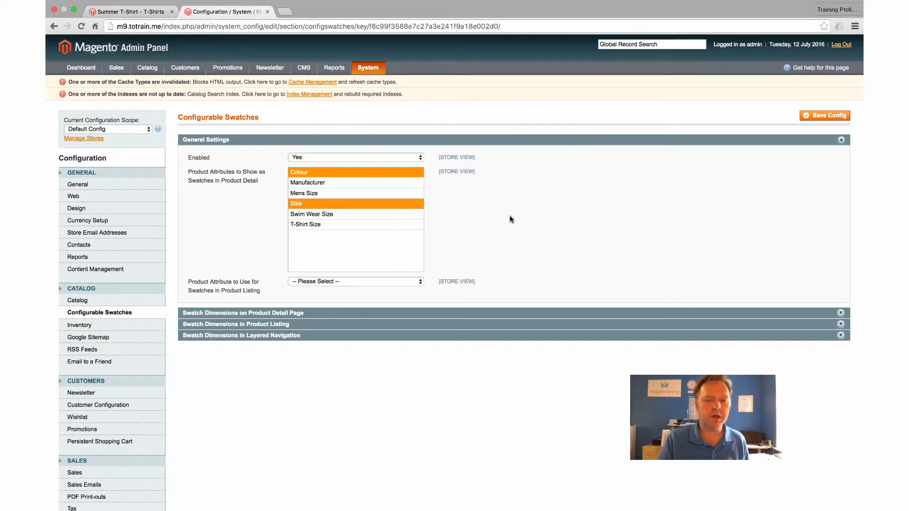
pyautogui.keyDown('super'); pyautogui.click(317, 225); pyautogui.keyUp('super')
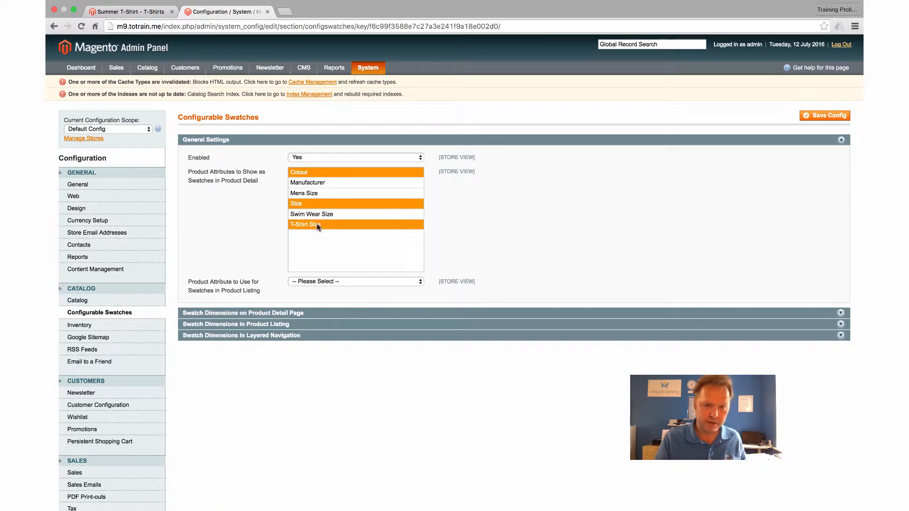
pyautogui.keyDown('super'); pyautogui.click(308, 194); pyautogui.keyUp('super')
pyautogui.keyDown('super'); pyautogui.click(306, 215); pyautogui.keyUp('super')
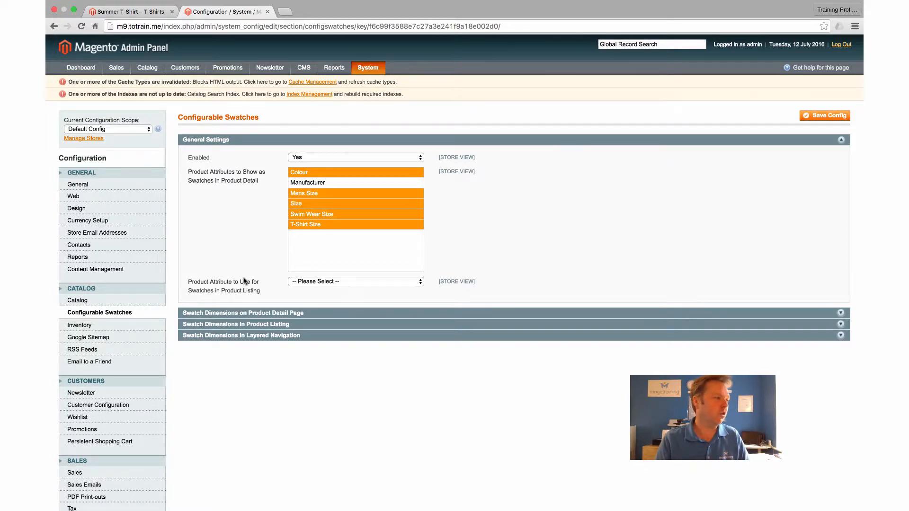
# Set Colour as the product attribute used for swatches in the product listing.
pyautogui.click(306, 283)
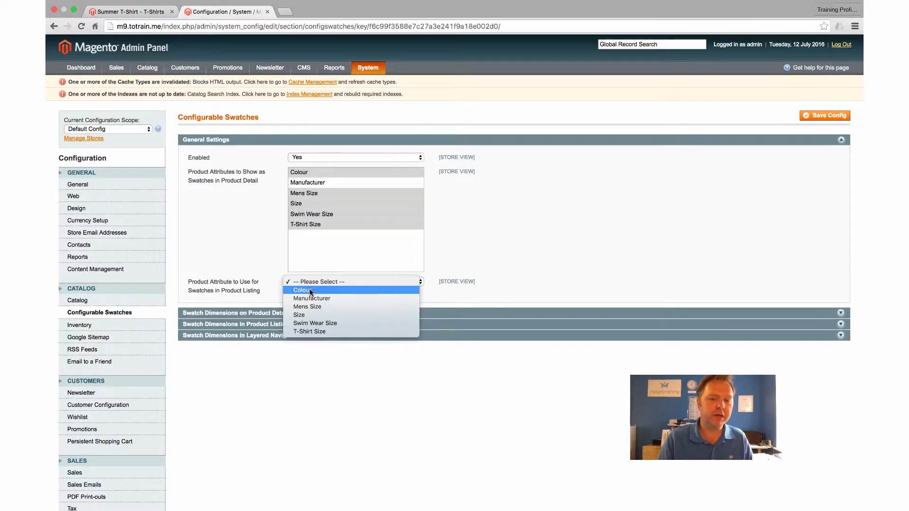
pyautogui.click(310, 291)
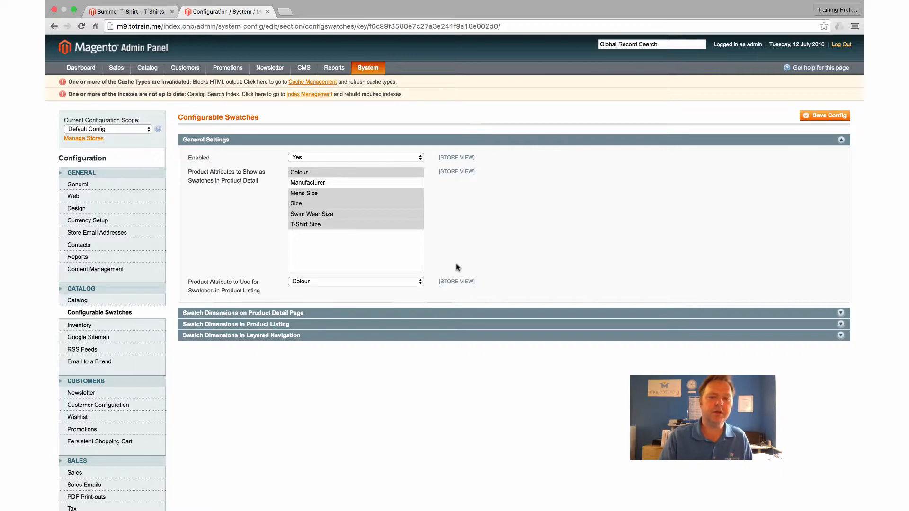
# Review the swatch dimensions for the product detail page, product listing and layered navigation, and save the configuration.
pyautogui.click(246, 314)
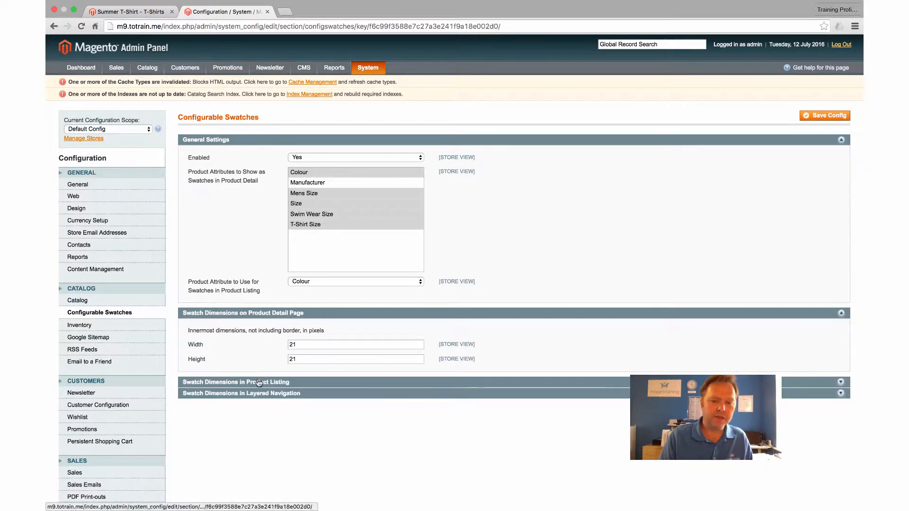
pyautogui.click(260, 383)
pyautogui.scroll(-3, 270, 378)
pyautogui.click(270, 346)
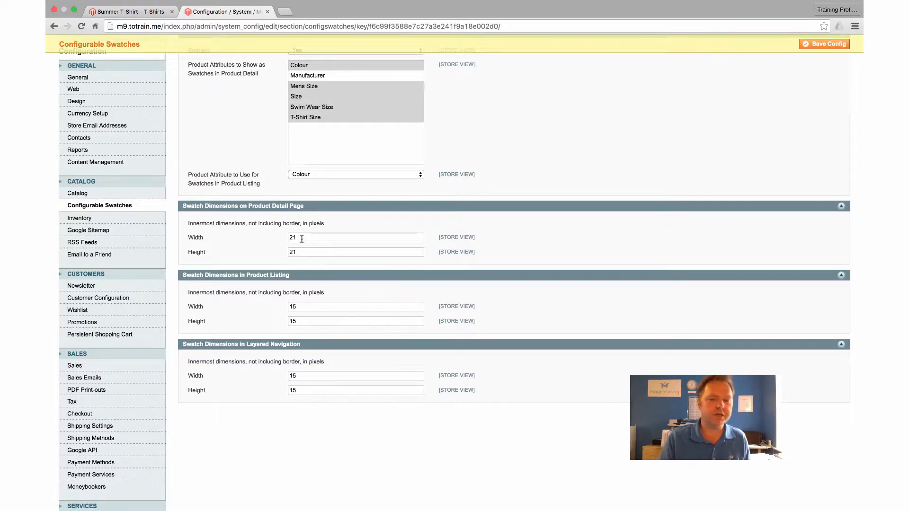
pyautogui.scroll(5, 348, 250)
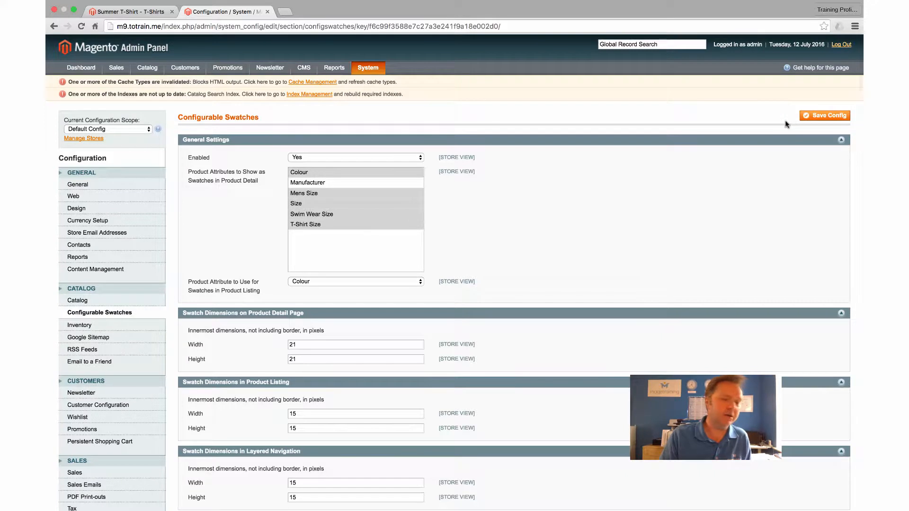
pyautogui.click(822, 118)
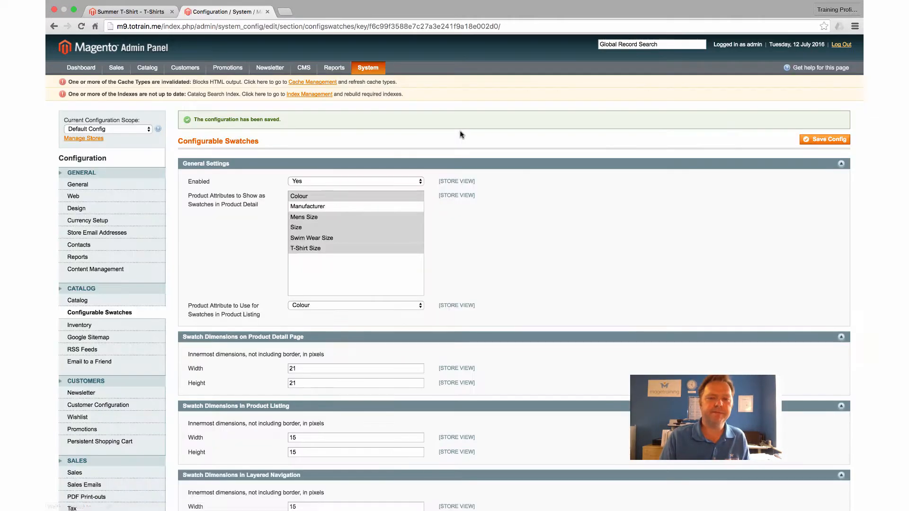
# Reload the Summer T-Shirt page on the storefront and try out its colour and size swatches.
pyautogui.click(132, 12)
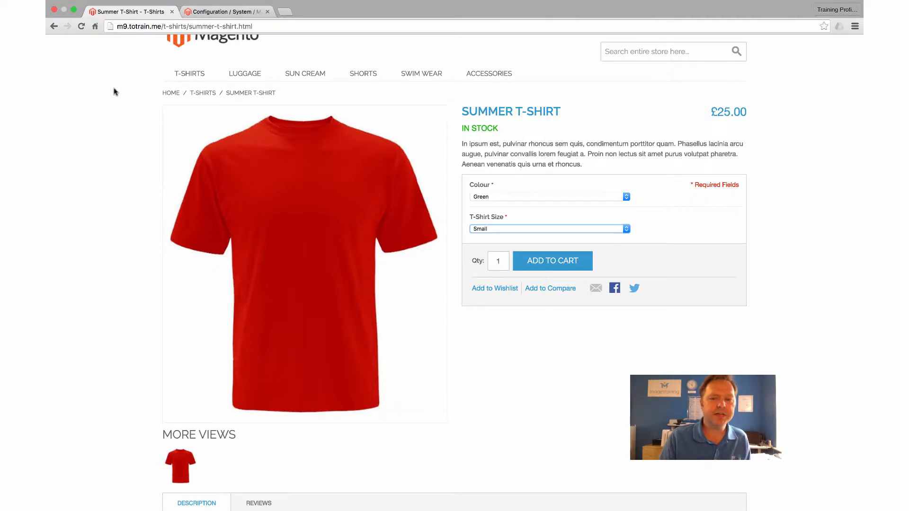
pyautogui.click(81, 26)
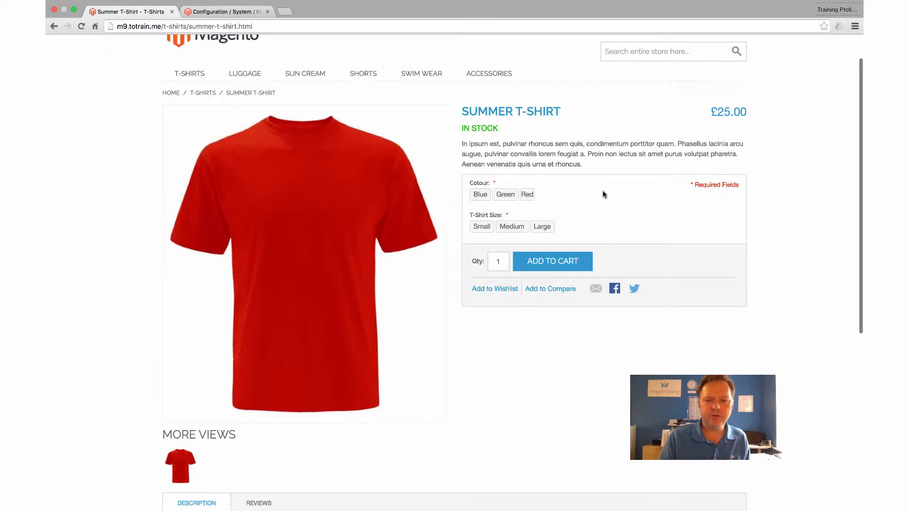
pyautogui.click(481, 198)
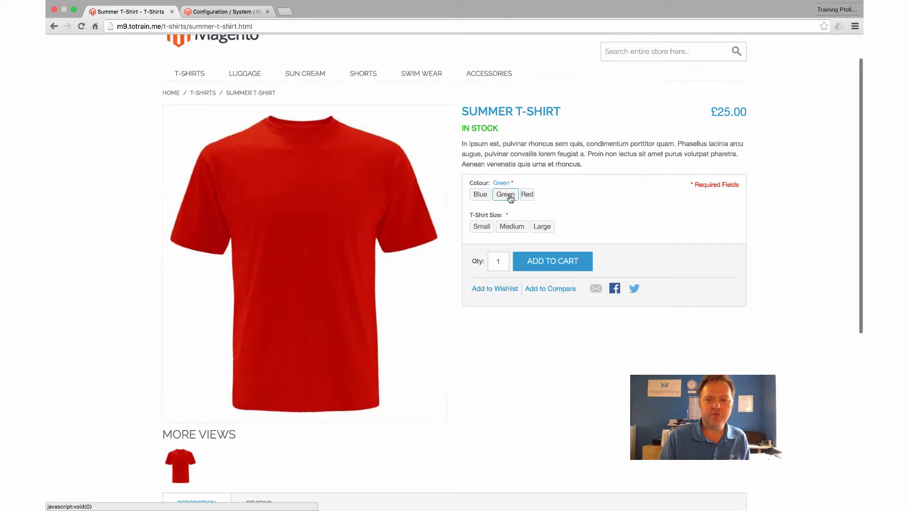
pyautogui.click(481, 197)
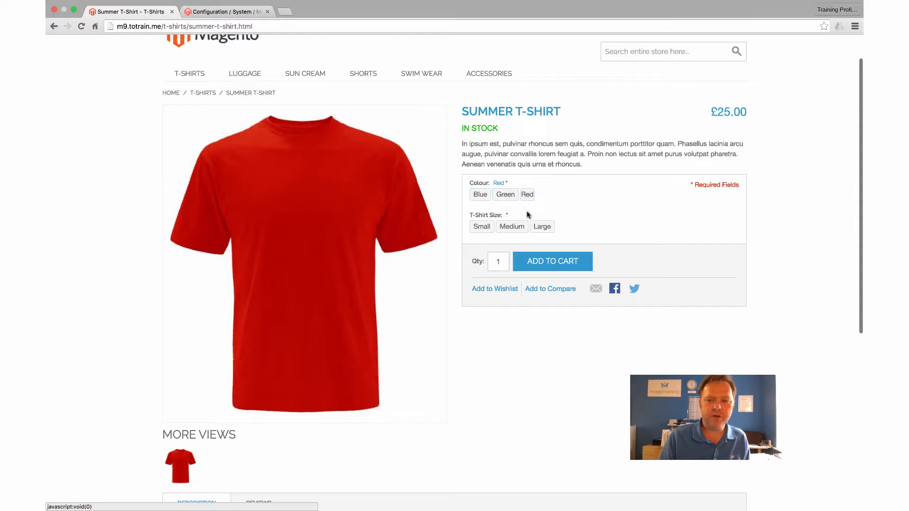
pyautogui.click(480, 227)
pyautogui.click(481, 228)
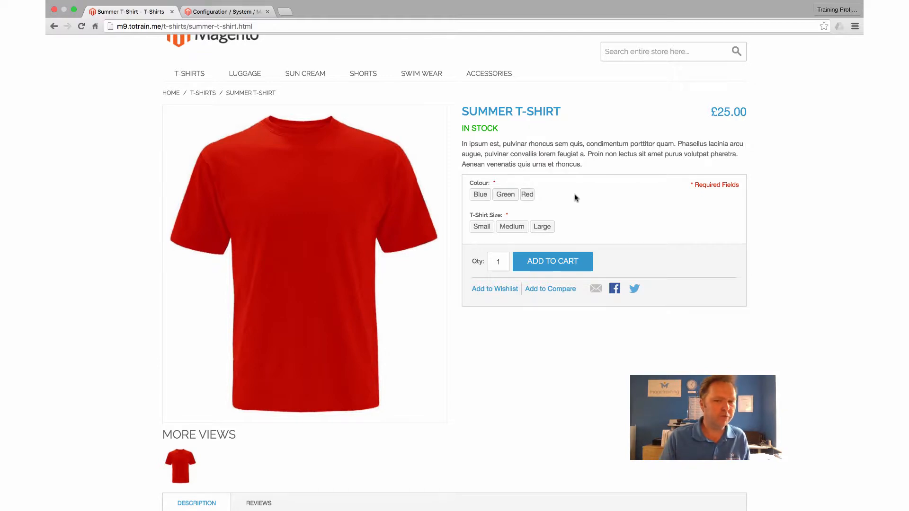
# Test the colour swatches on the Summer T-Shirt page, ending with Green and the size Large selected.
pyautogui.click(505, 195)
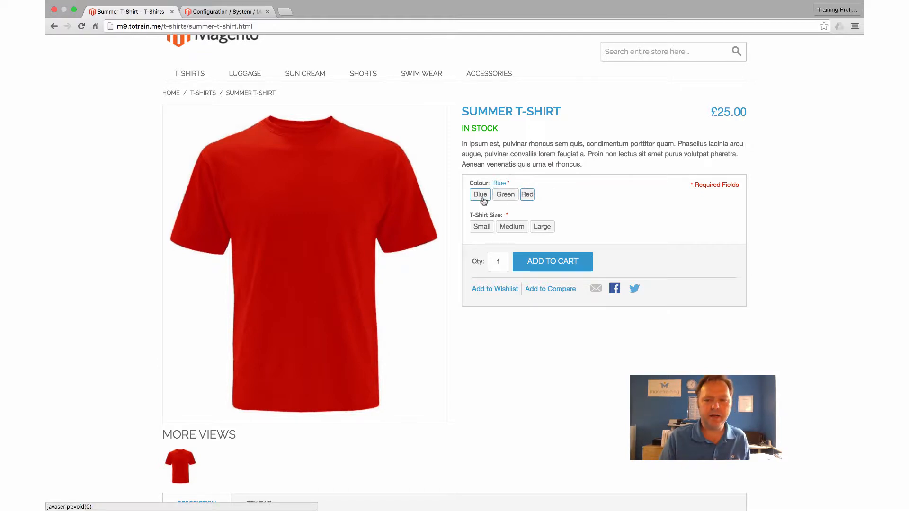
pyautogui.click(527, 195)
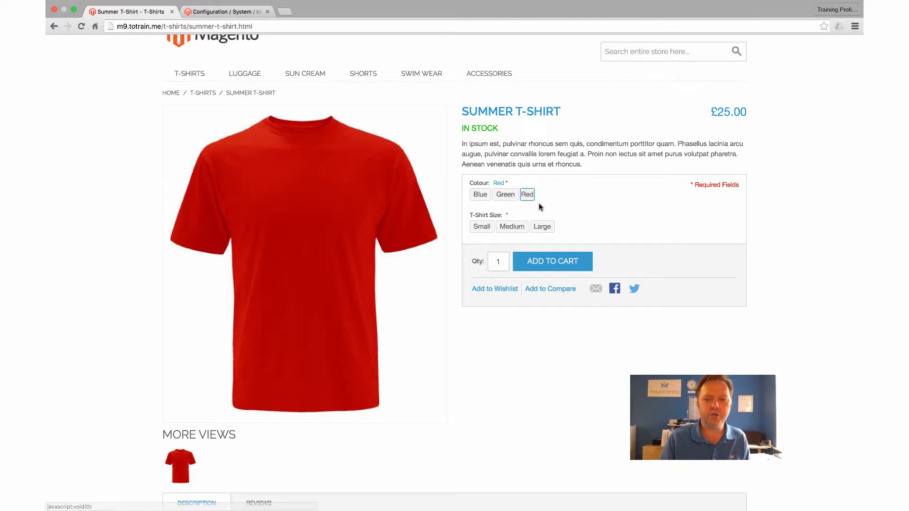
pyautogui.click(506, 195)
pyautogui.click(542, 227)
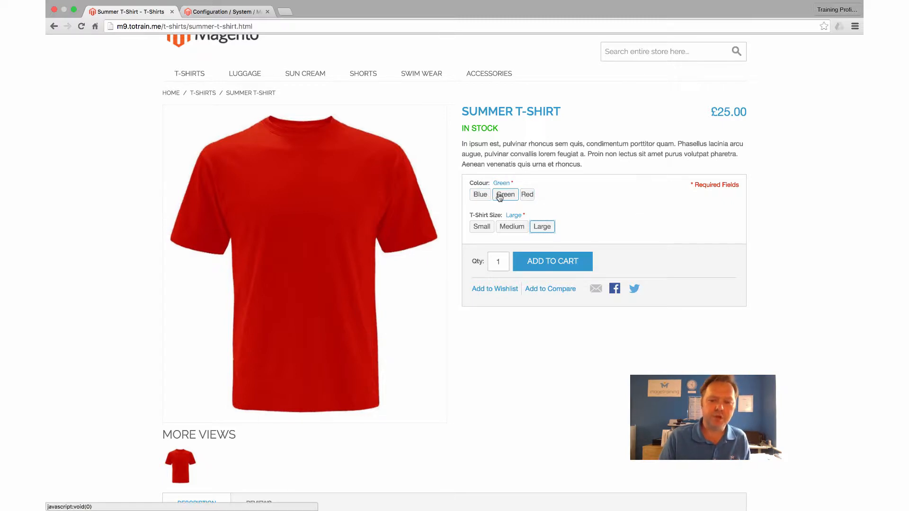
pyautogui.click(535, 227)
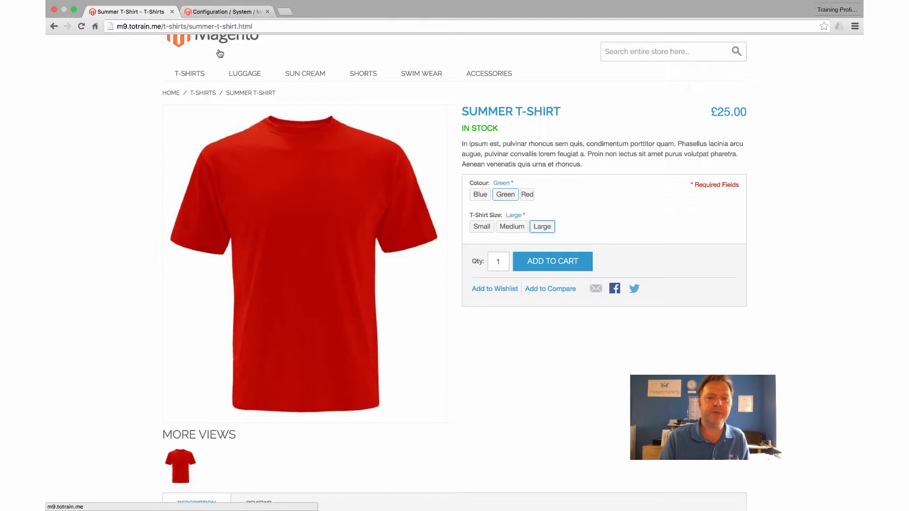
# Return to the Magento admin and open the image settings of the configurable Summer T-Shirt product.
pyautogui.click(201, 13)
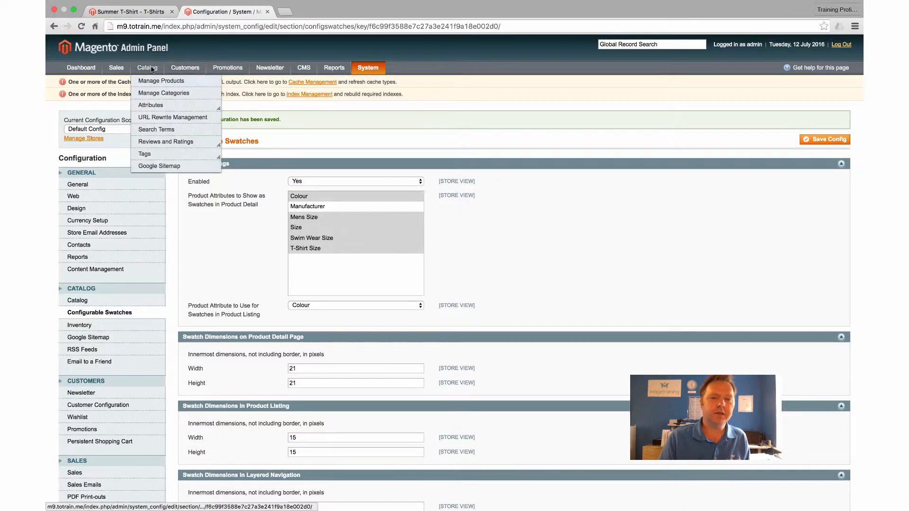
pyautogui.click(154, 83)
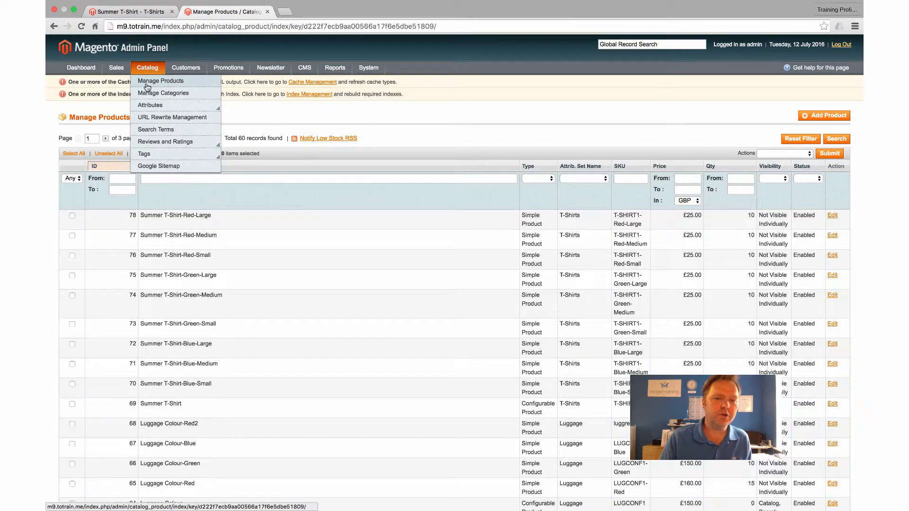
pyautogui.click(150, 407)
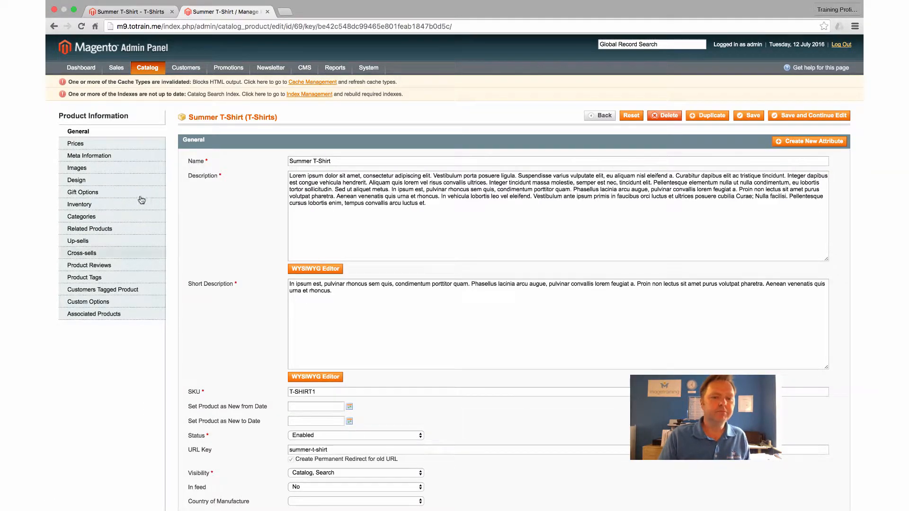
pyautogui.click(86, 168)
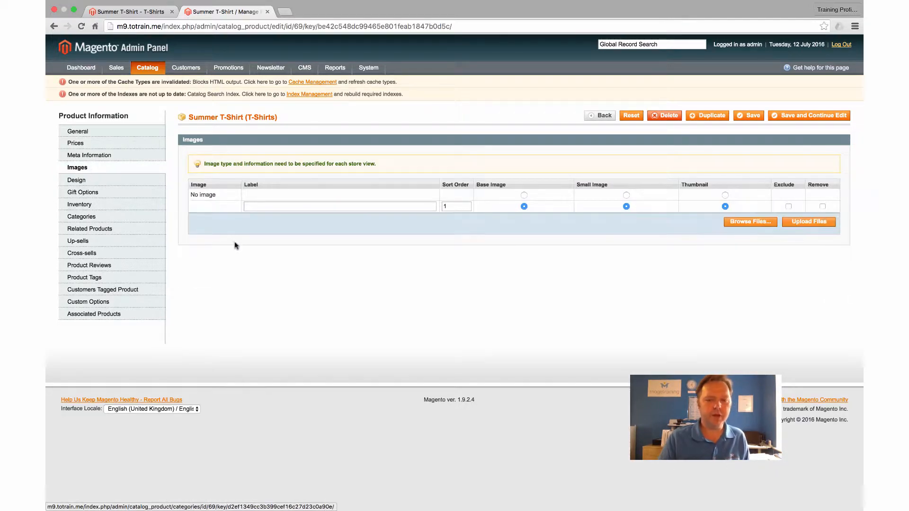
# Upload t-shirt-blue.jpg and t-shirt-green.jpg to the Summer T-Shirt's images, preview them, and save the product while keeping it open for editing.
pyautogui.moveTo(233, 244)
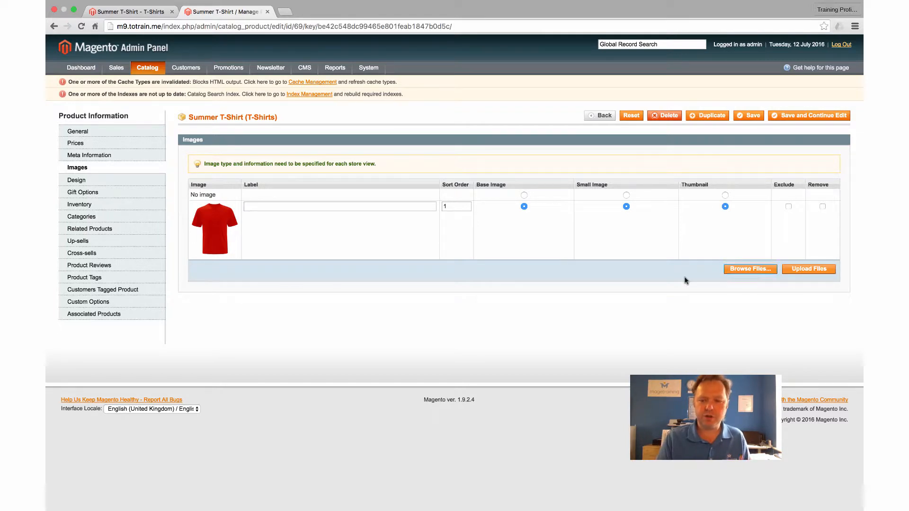
pyautogui.click(737, 272)
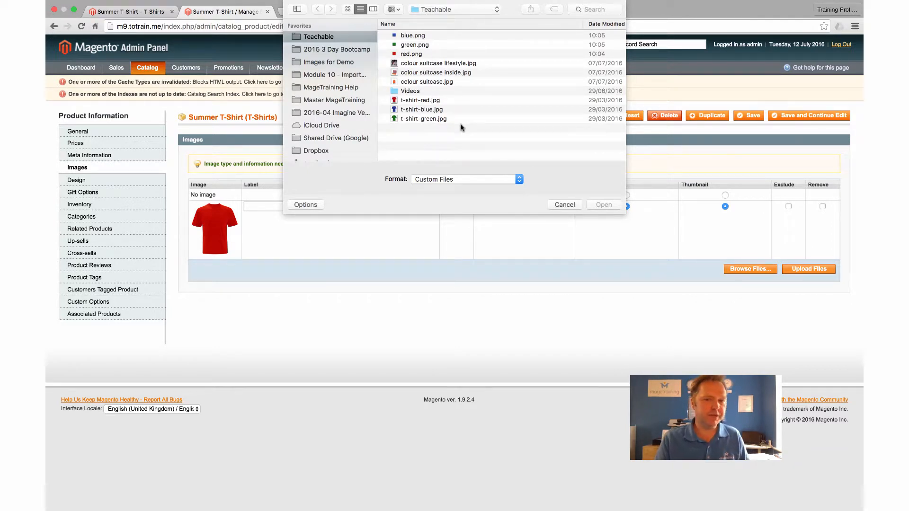
pyautogui.click(422, 112)
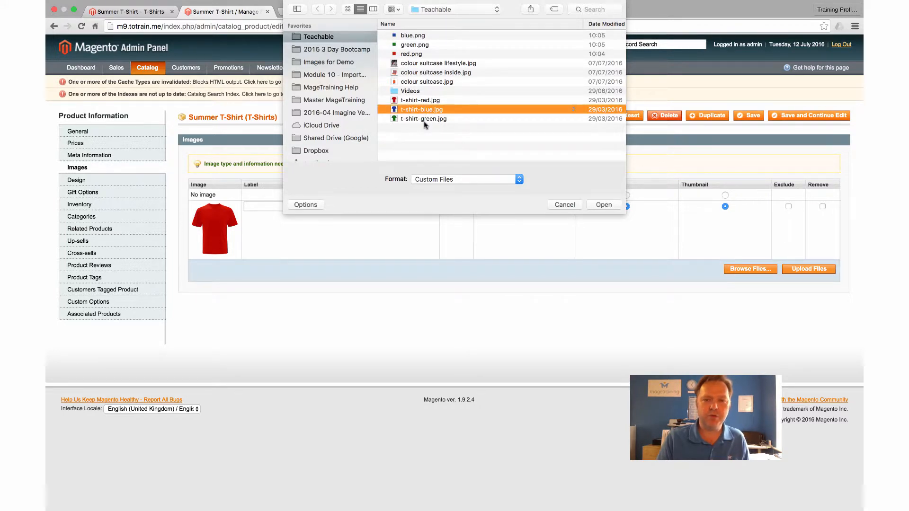
pyautogui.keyDown('shift'); pyautogui.click(424, 120); pyautogui.keyUp('shift')
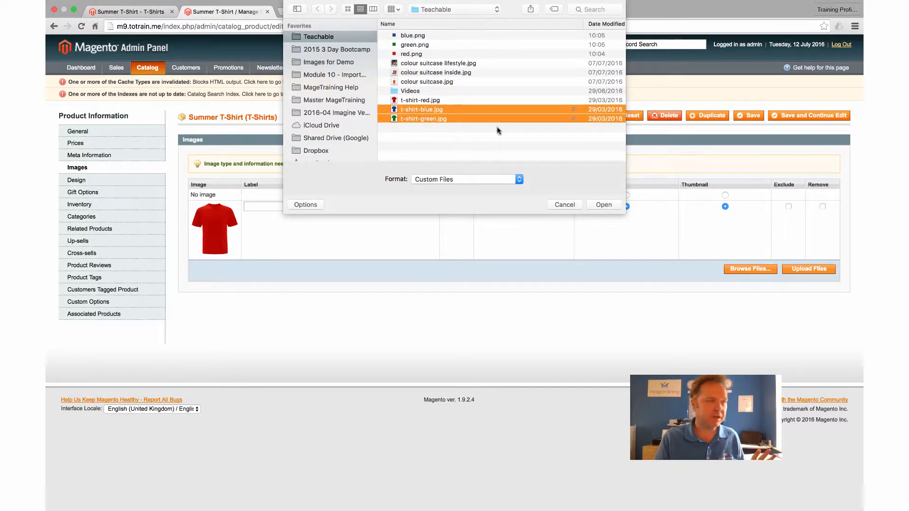
pyautogui.click(603, 205)
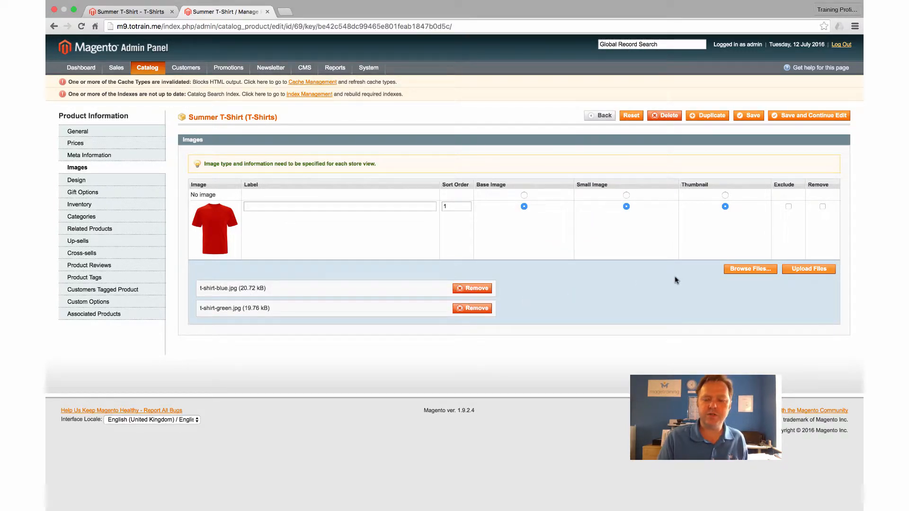
pyautogui.click(799, 270)
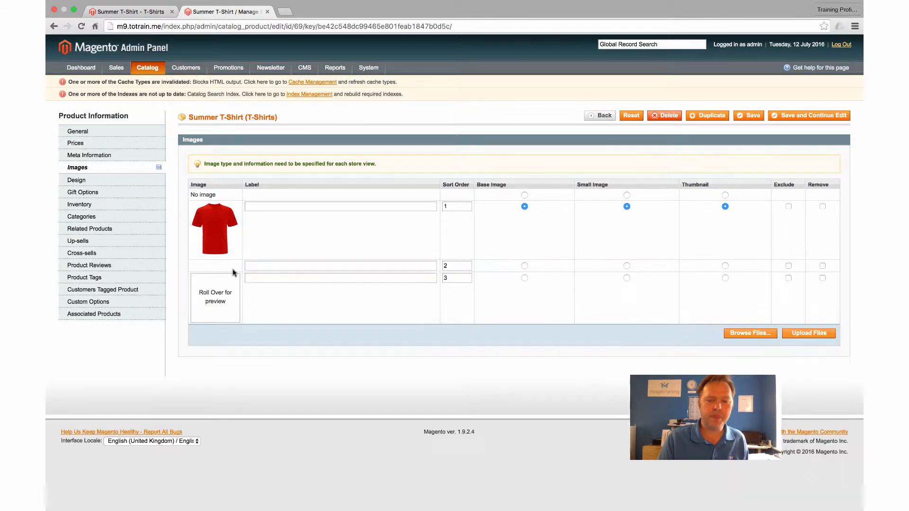
pyautogui.moveTo(229, 291)
pyautogui.moveTo(224, 336)
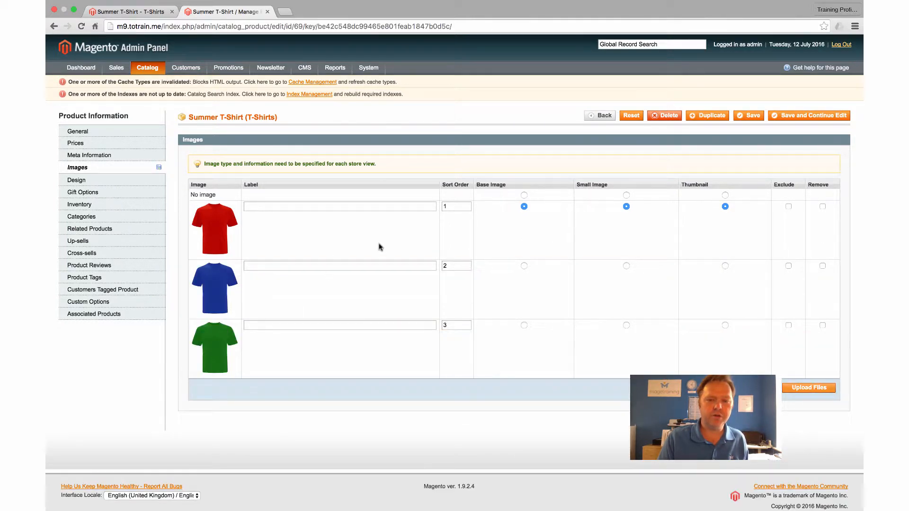
pyautogui.click(787, 116)
# Reload the Summer T-Shirt page on the storefront and view the blue, green and red images under More Views.
pyautogui.click(128, 11)
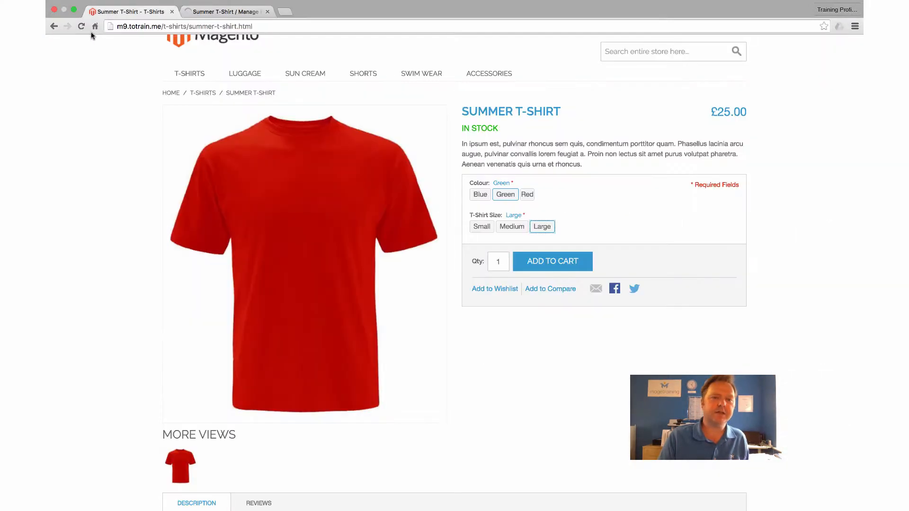
pyautogui.click(79, 28)
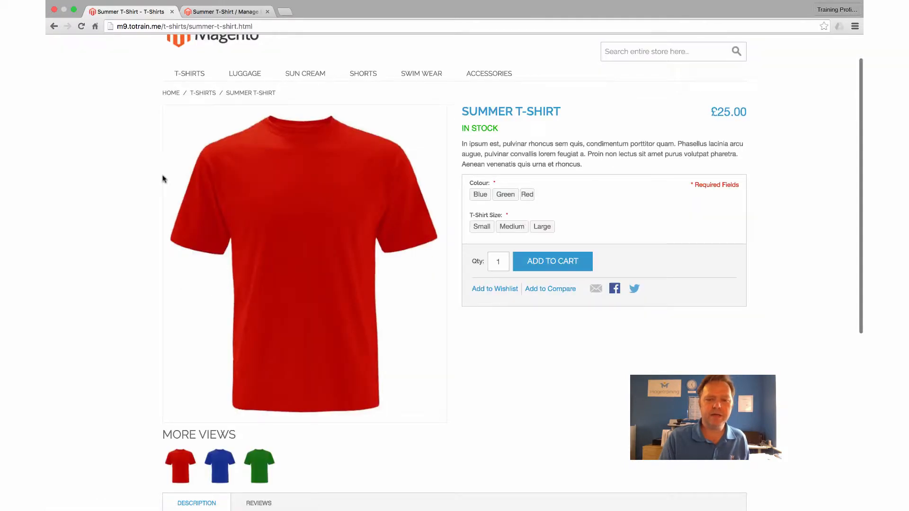
pyautogui.moveTo(299, 183)
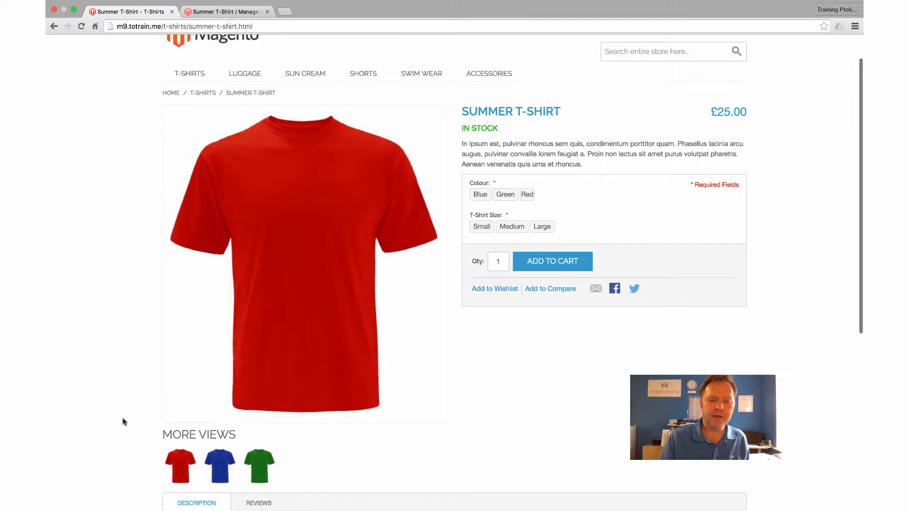
pyautogui.scroll(-3, 128, 421)
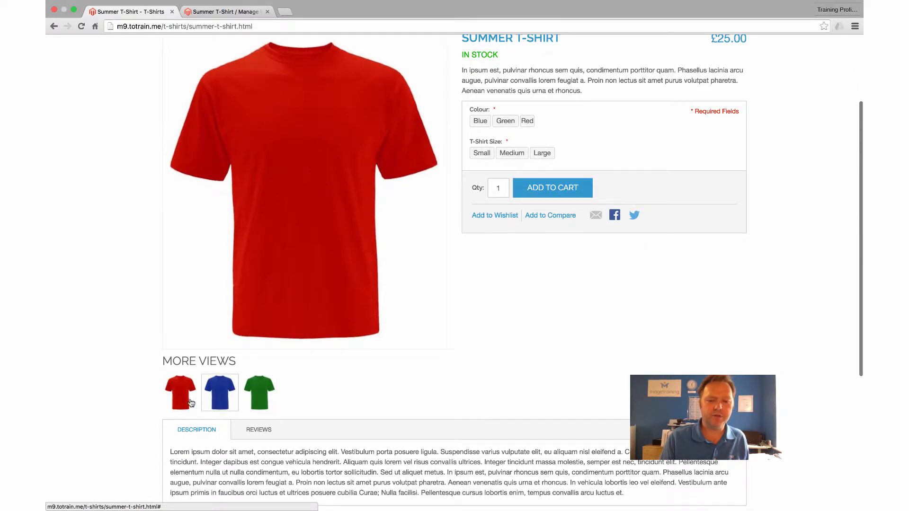
pyautogui.click(215, 404)
pyautogui.click(259, 405)
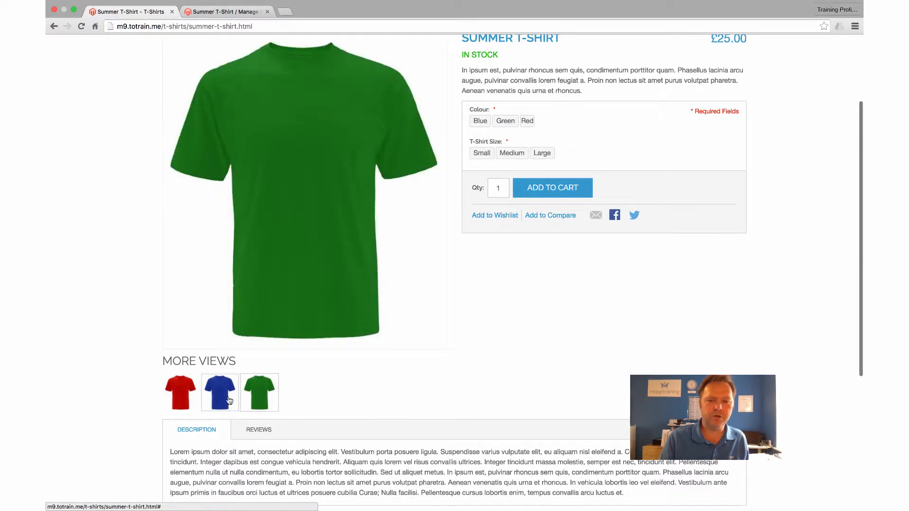
pyautogui.click(227, 401)
pyautogui.click(185, 399)
pyautogui.scroll(3, 74, 232)
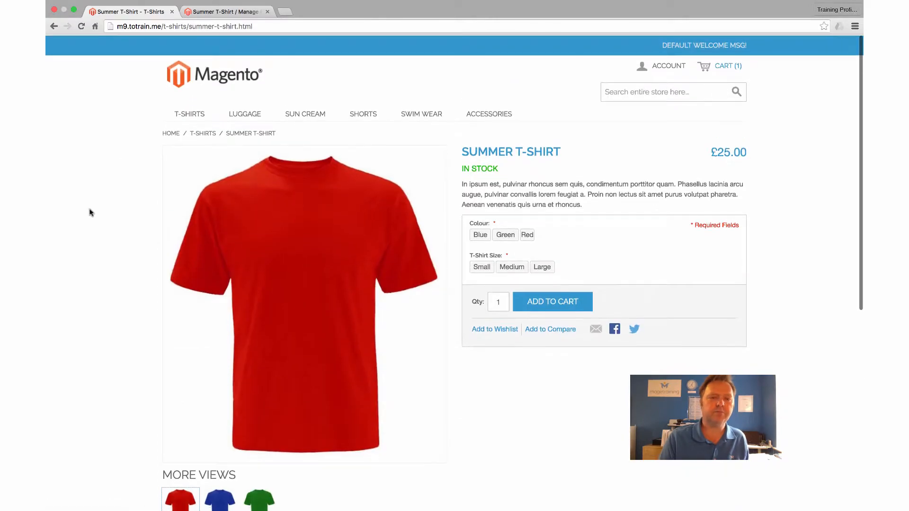
# Return to the product's image settings in the Magento admin and label the red T-shirt image "Red".
pyautogui.click(196, 17)
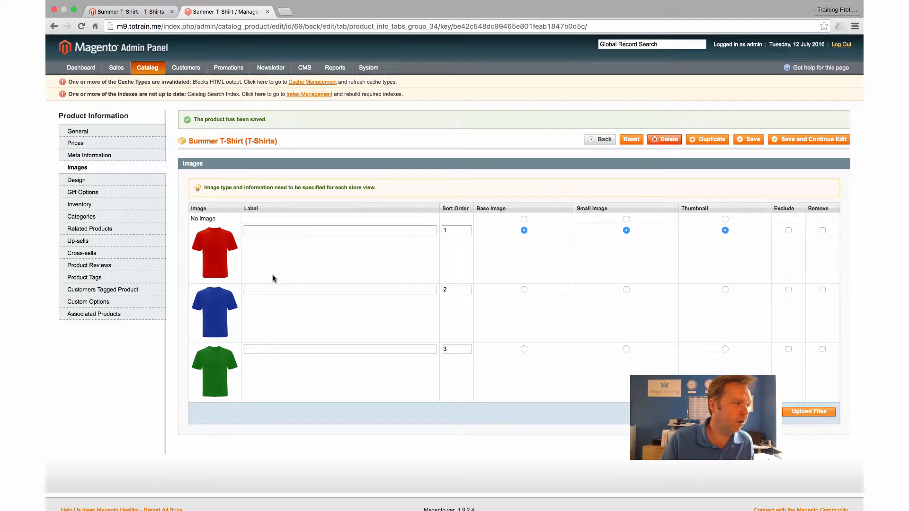
pyautogui.scroll(-1, 258, 241)
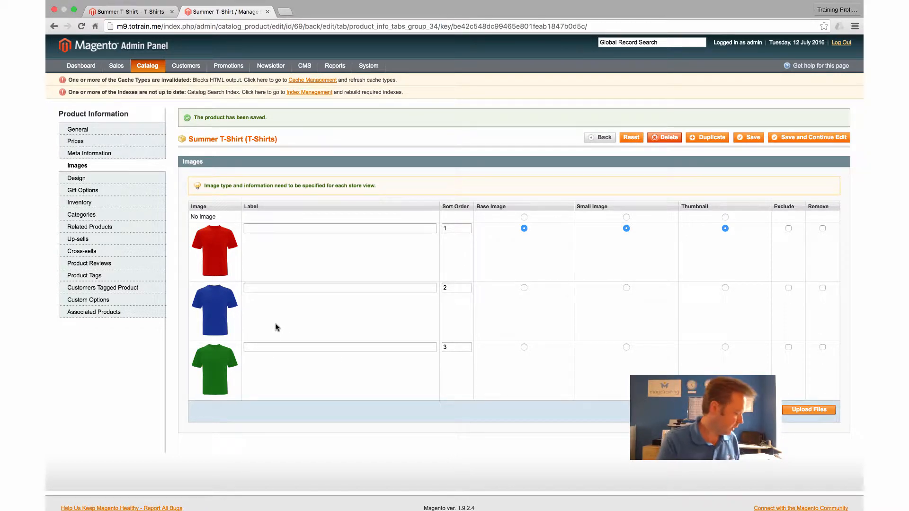
pyautogui.write('Red')
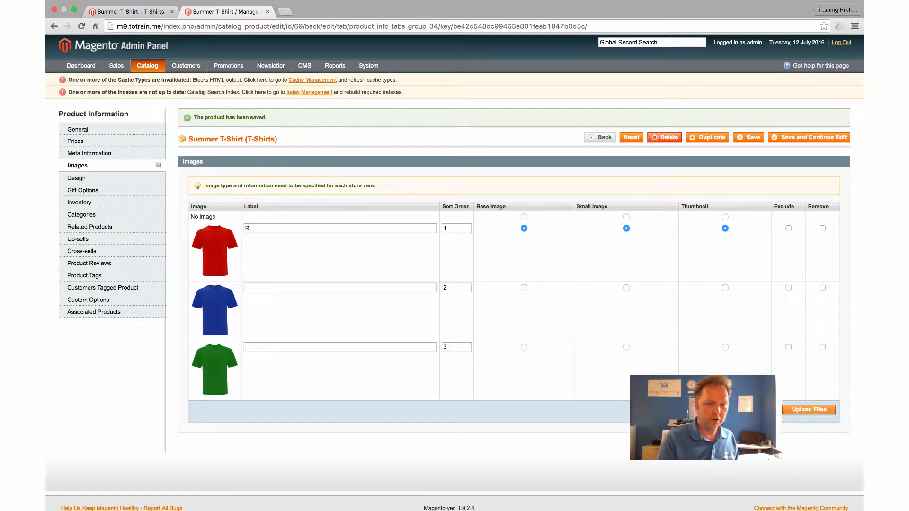
# Check the colour option names on the Summer T-Shirt storefront page for use as image labels.
pyautogui.click(127, 12)
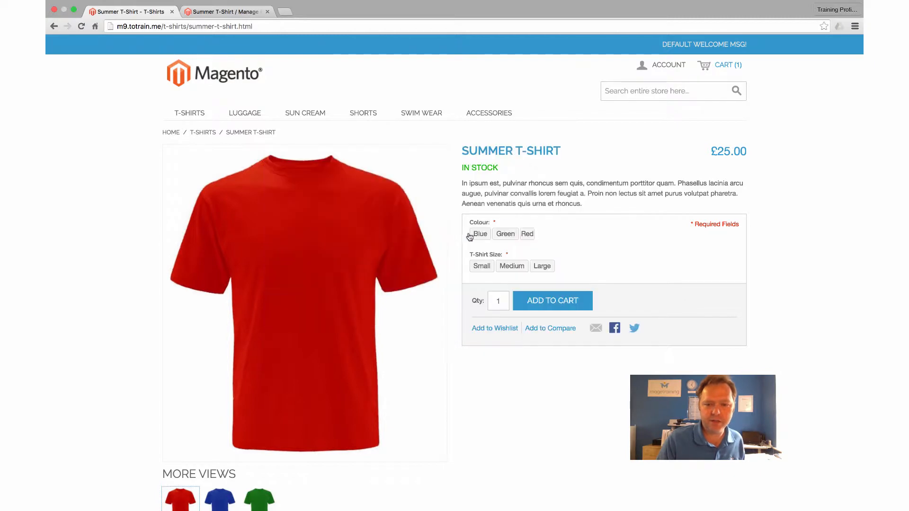
pyautogui.click(507, 236)
pyautogui.click(507, 238)
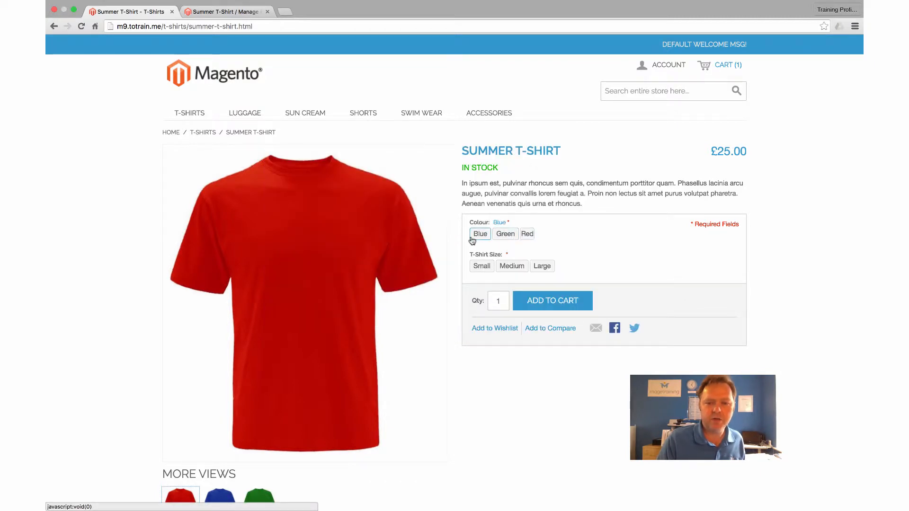
# Back in the admin, label the blue image "Blue" and the green image "Green", and save the product while keeping it open.
pyautogui.click(214, 21)
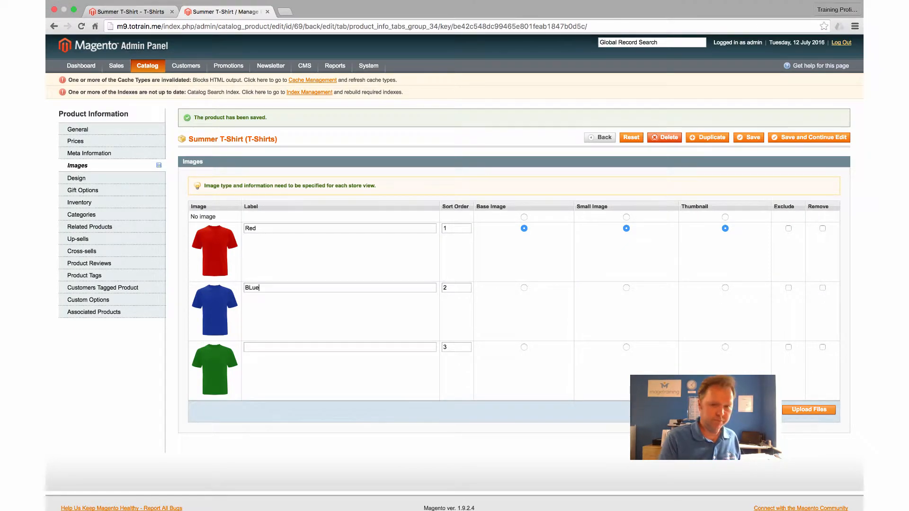
pyautogui.moveTo(268, 288); pyautogui.dragTo(250, 288)
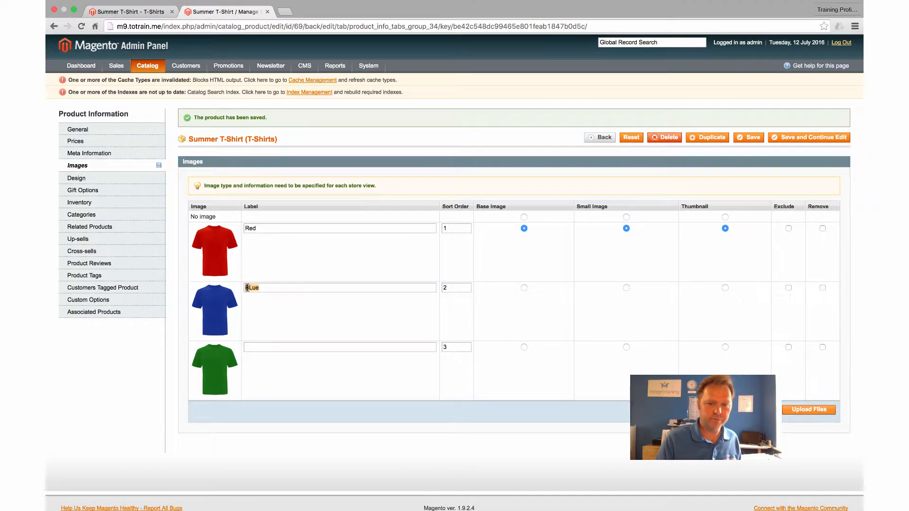
pyautogui.write('lue')
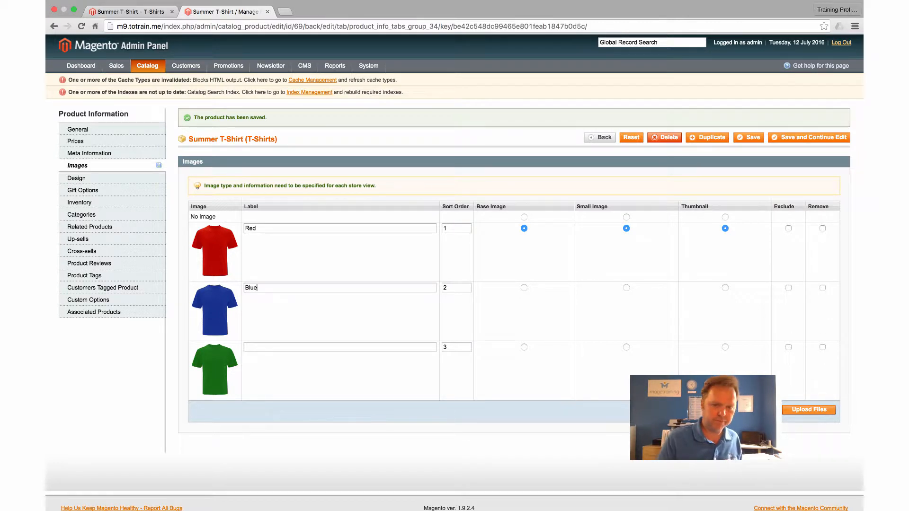
pyautogui.click(248, 347)
pyautogui.scroll(-1, 248, 347)
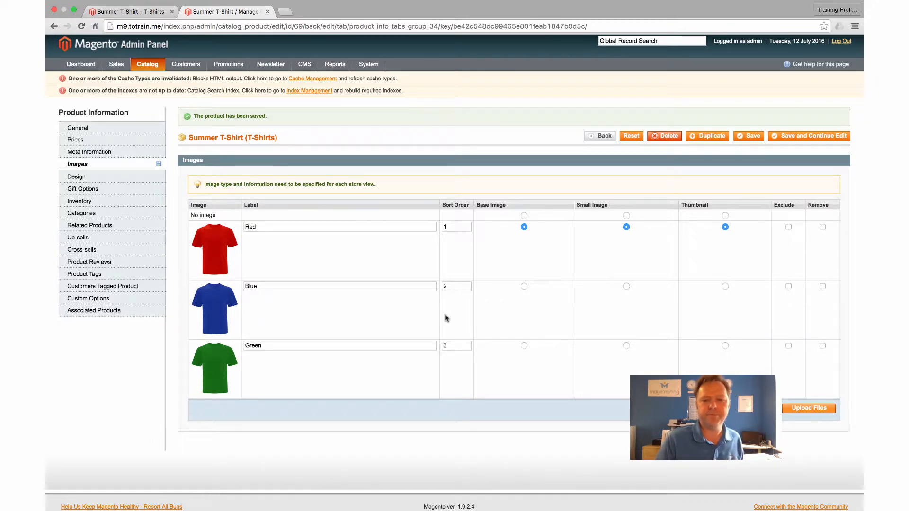
pyautogui.scroll(-1, 788, 141)
pyautogui.click(789, 137)
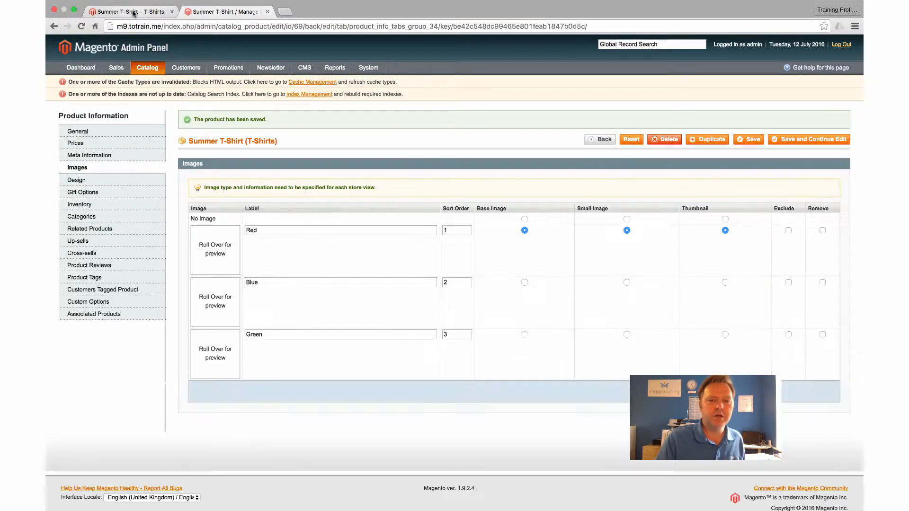
# Reload the Summer T-Shirt storefront page and examine the colour swatches and the More Views section.
pyautogui.click(133, 12)
pyautogui.click(81, 26)
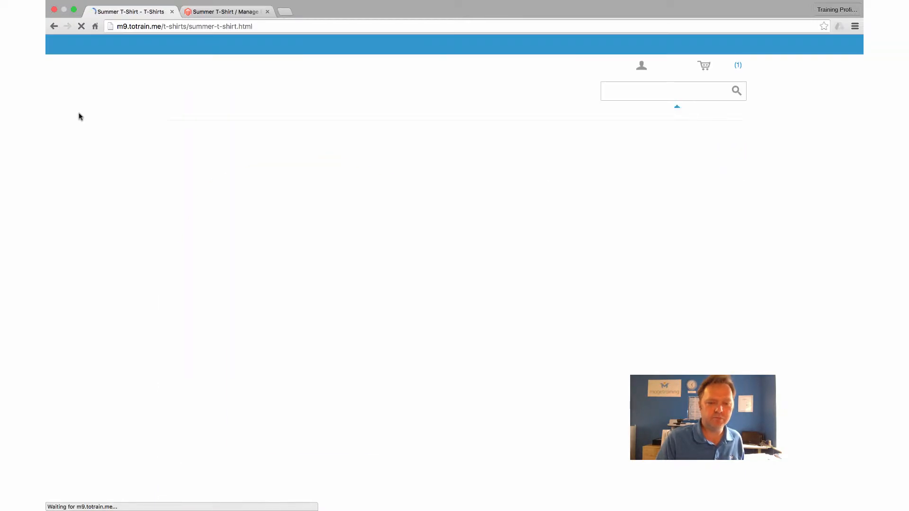
pyautogui.scroll(-3, 81, 118)
pyautogui.scroll(-4, 84, 121)
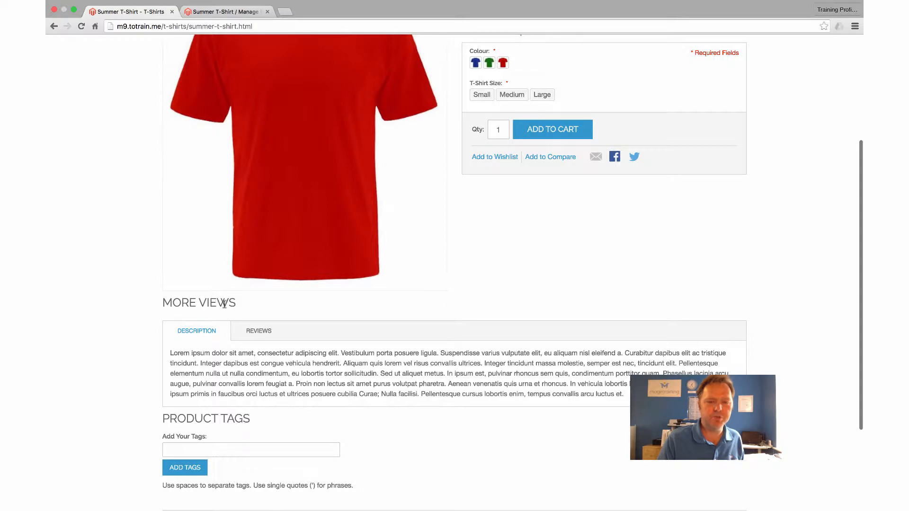
pyautogui.scroll(7, 224, 303)
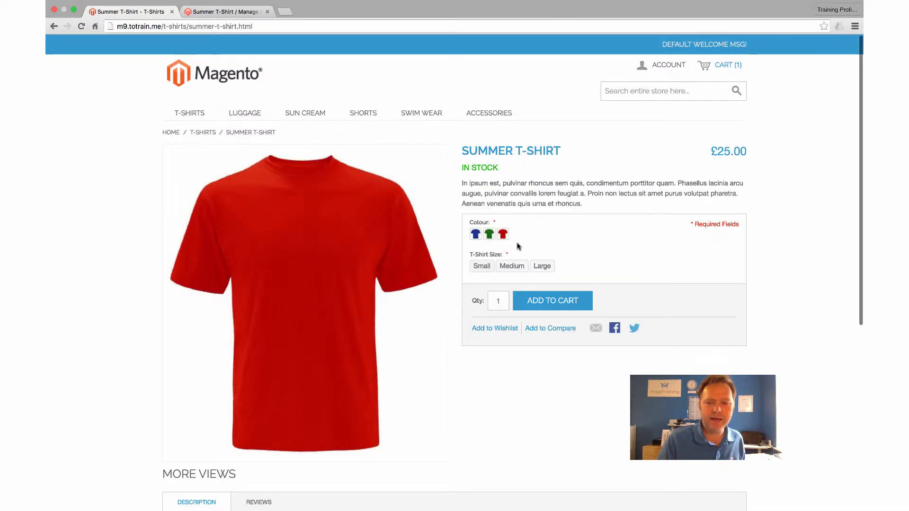
# Test how the main image responds to the Green, Blue and Red colour swatches, ending with Green selected.
pyautogui.click(489, 235)
pyautogui.click(475, 234)
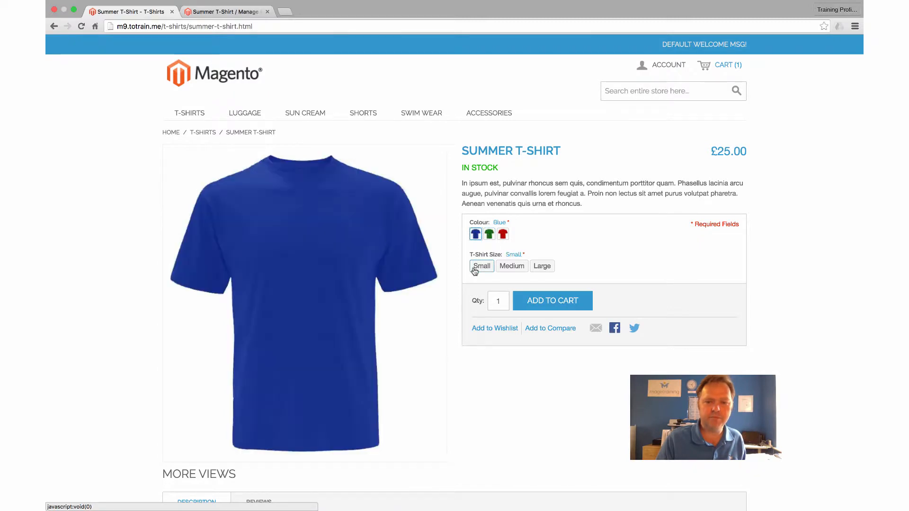
pyautogui.click(501, 235)
pyautogui.click(489, 236)
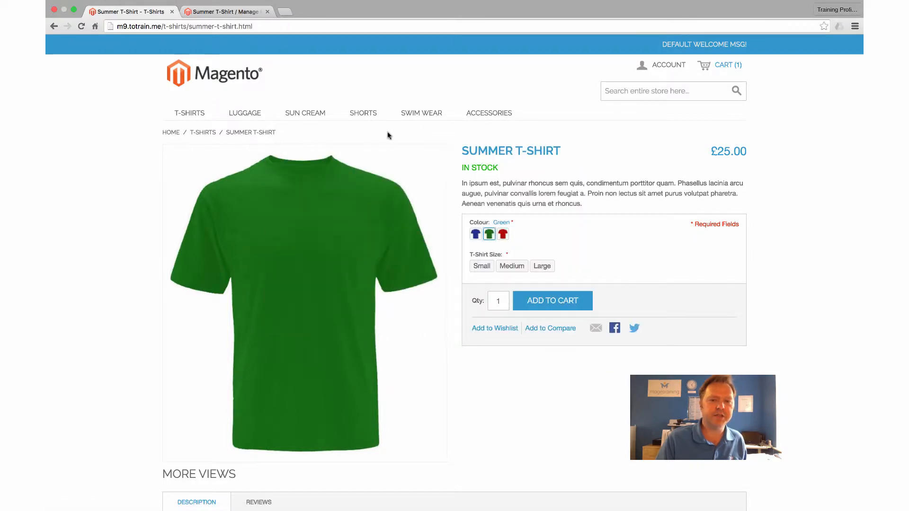
# Return to the product's image settings in the admin and upload blue.png, green.png and red.png as additional images.
pyautogui.click(206, 14)
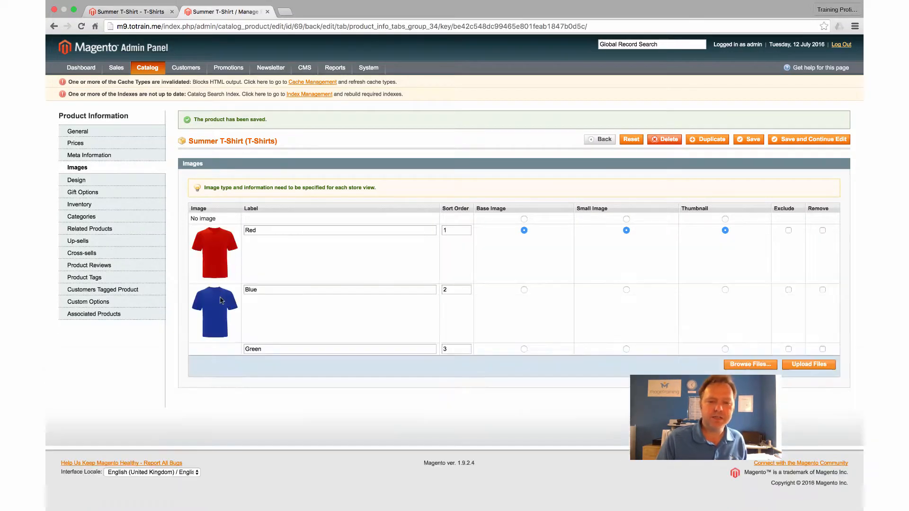
pyautogui.scroll(-1, 454, 255)
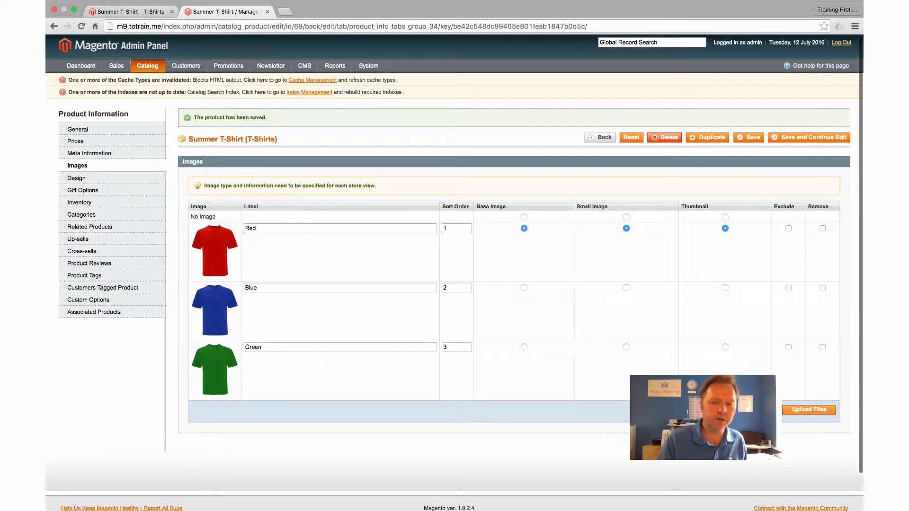
pyautogui.scroll(-1, 454, 255)
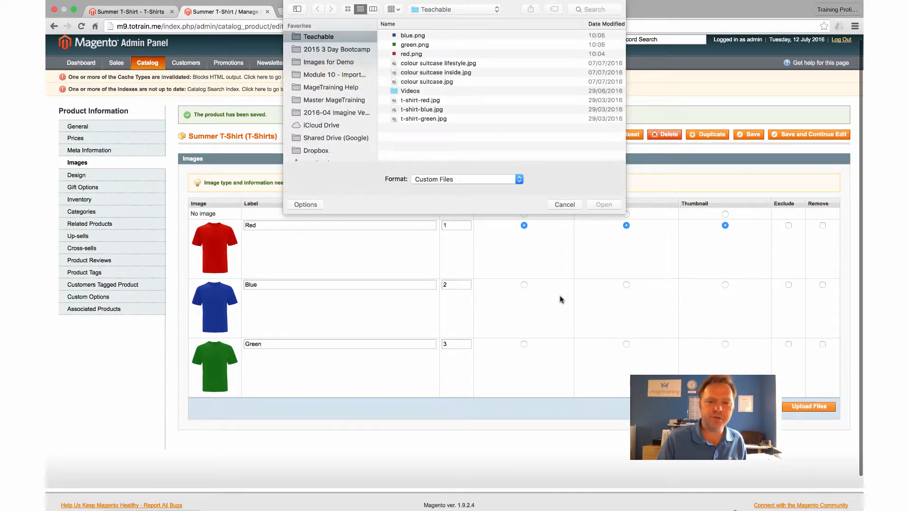
pyautogui.click(412, 37)
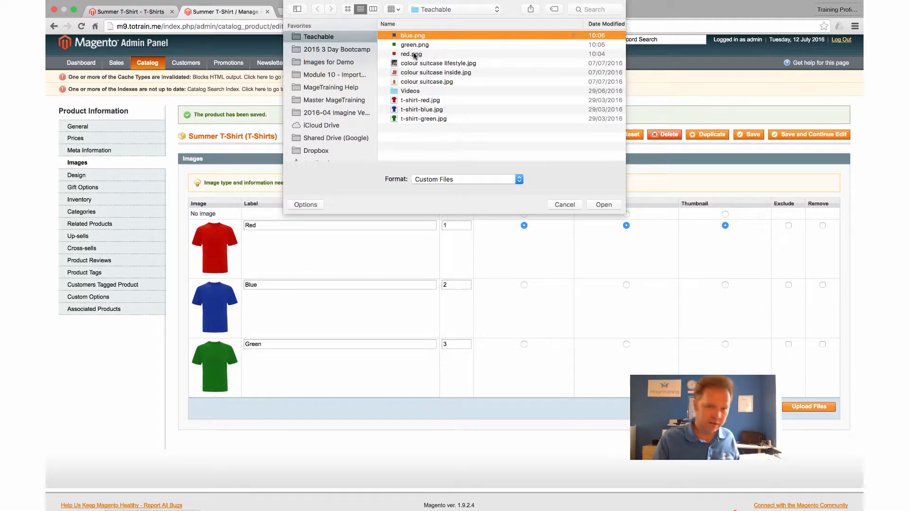
pyautogui.keyDown('shift'); pyautogui.click(413, 55); pyautogui.keyUp('shift')
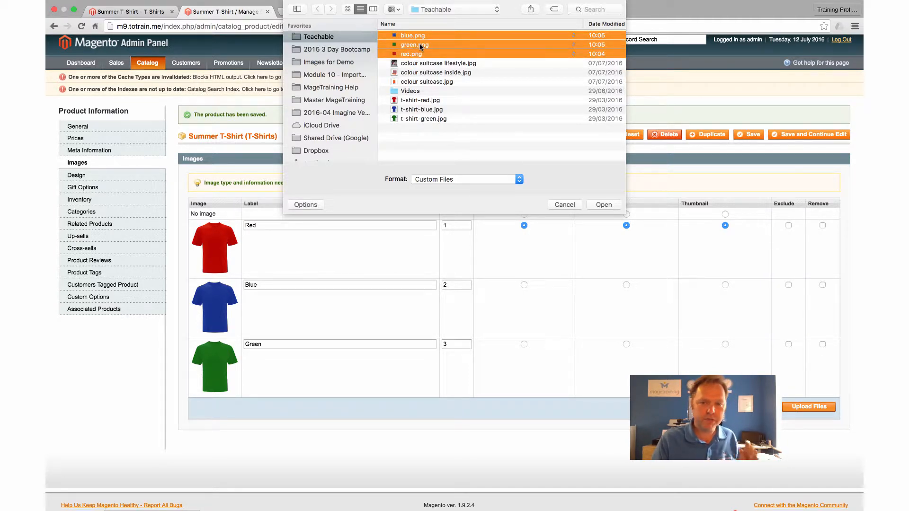
pyautogui.click(604, 204)
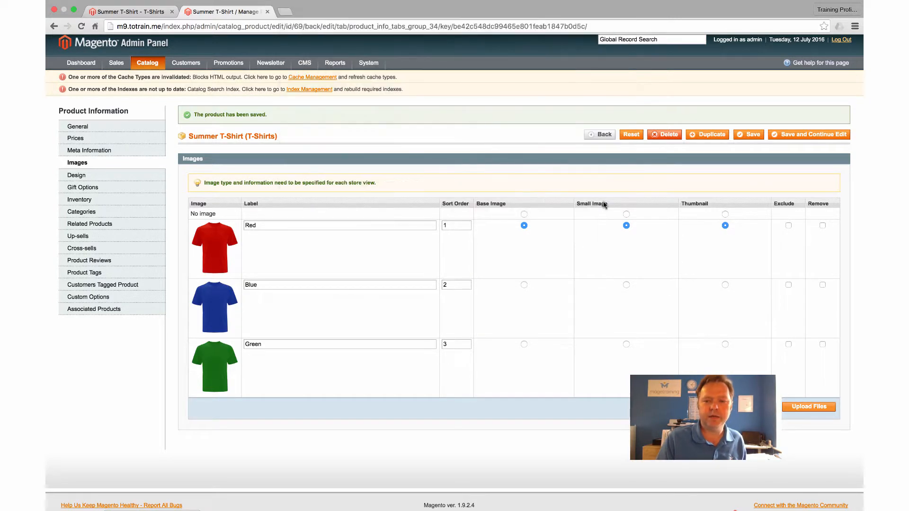
pyautogui.click(832, 406)
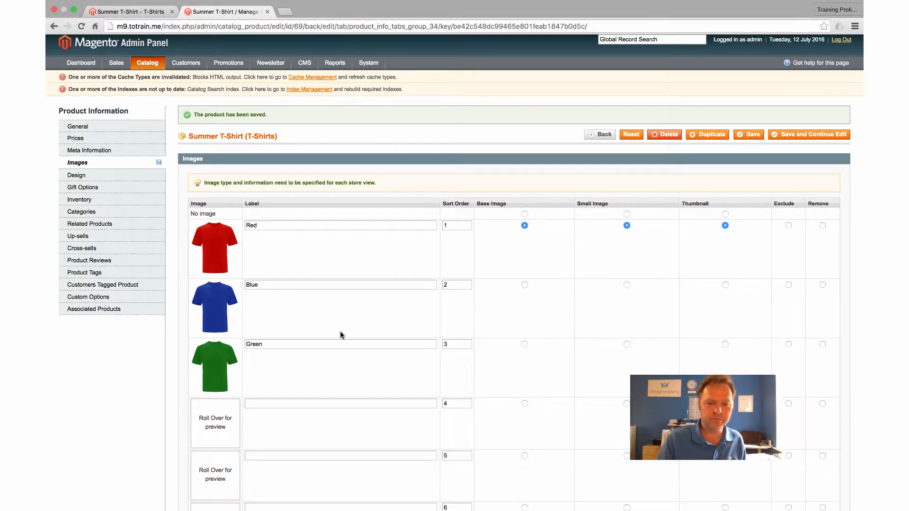
# Label the blue, red and green swatch images "Blue-swatch", "Red-swatch" and "Green-swatch", and save the product while keeping it open.
pyautogui.scroll(-2, 341, 334)
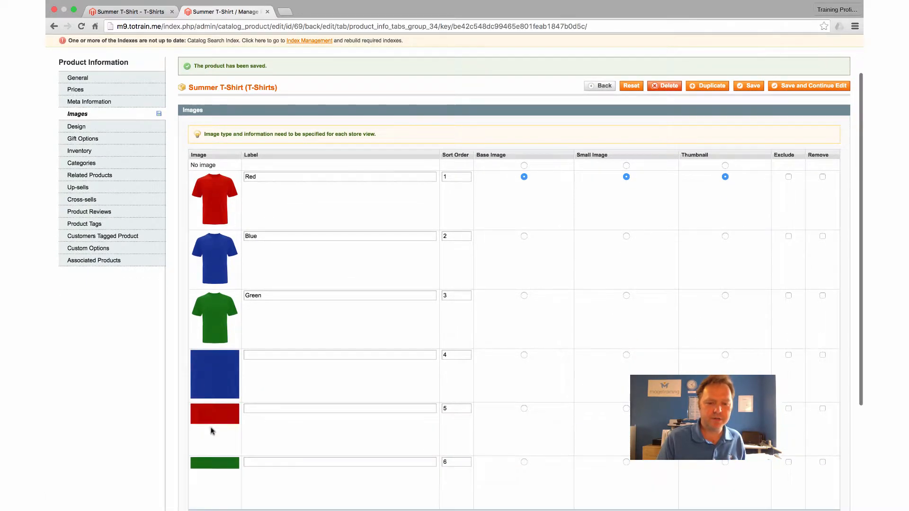
pyautogui.scroll(-4, 154, 378)
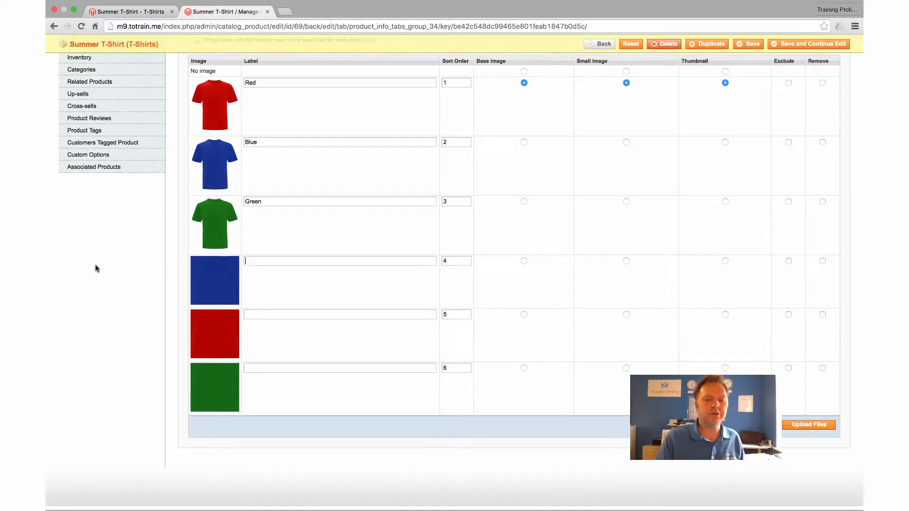
pyautogui.scroll(1, 96, 268)
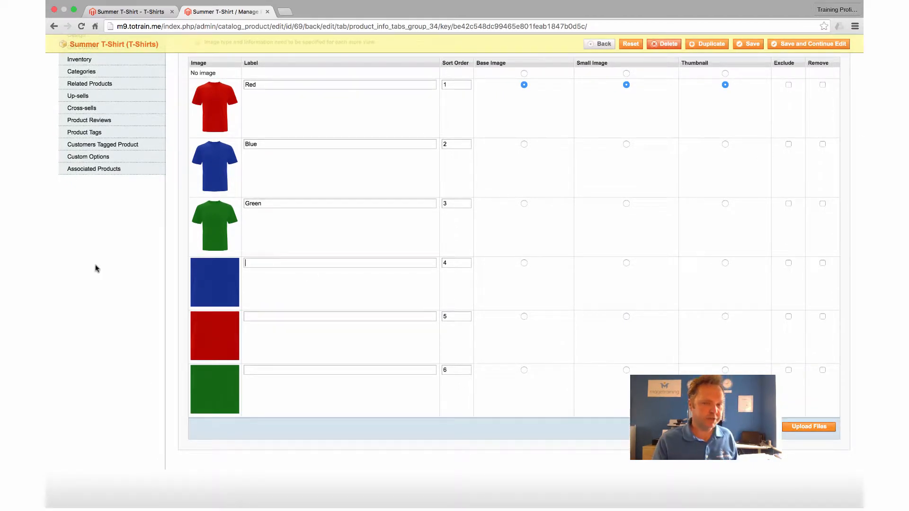
pyautogui.write('Red-swatch')
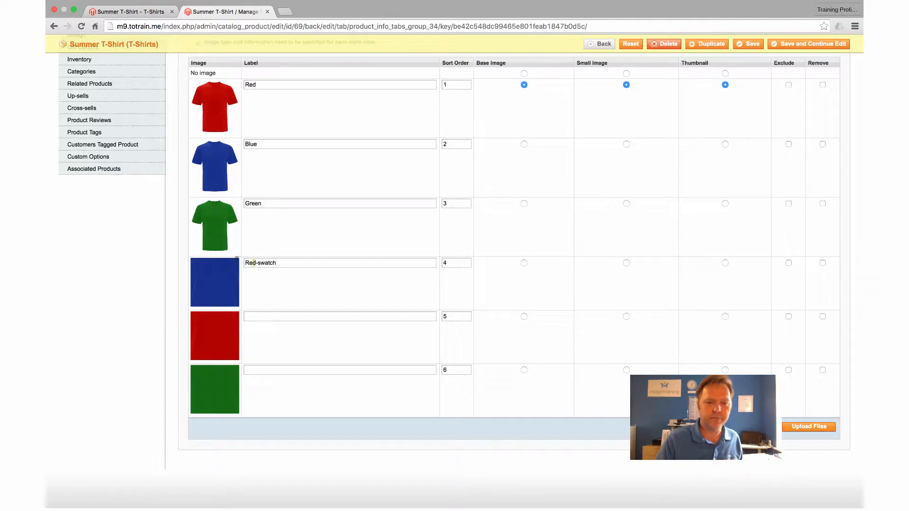
pyautogui.write('Blue')
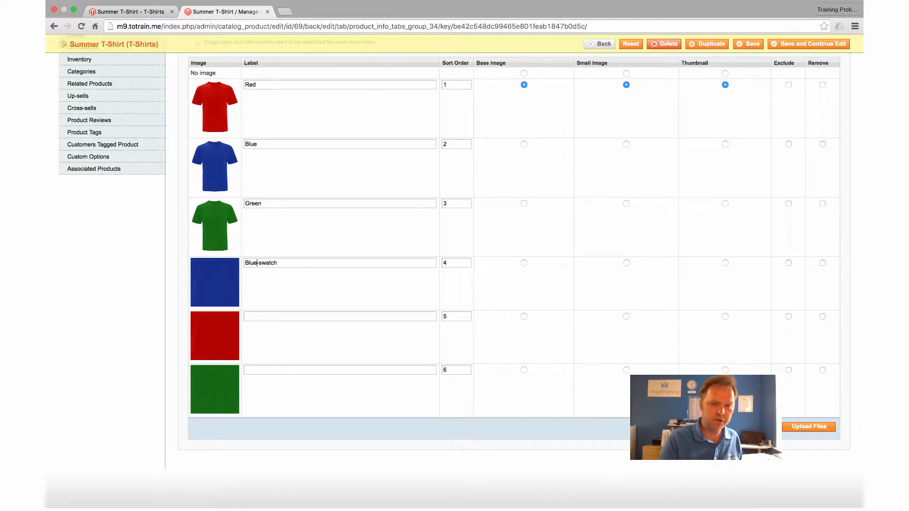
pyautogui.write('Red-swatch')
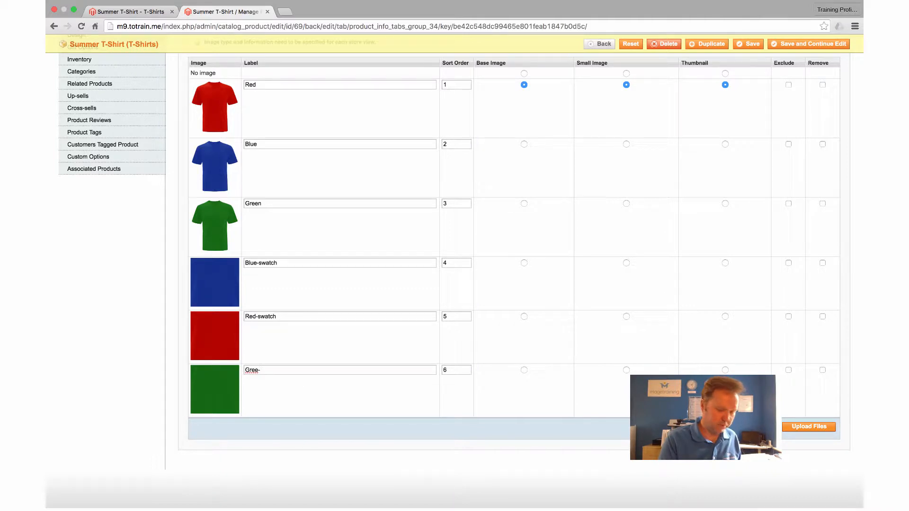
pyautogui.press('BackSpace')
pyautogui.press('BackSpace')
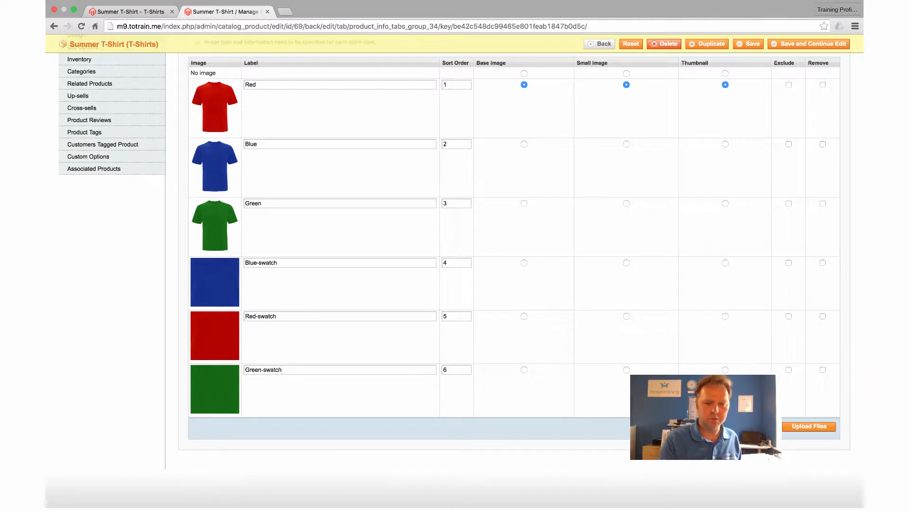
pyautogui.click(773, 46)
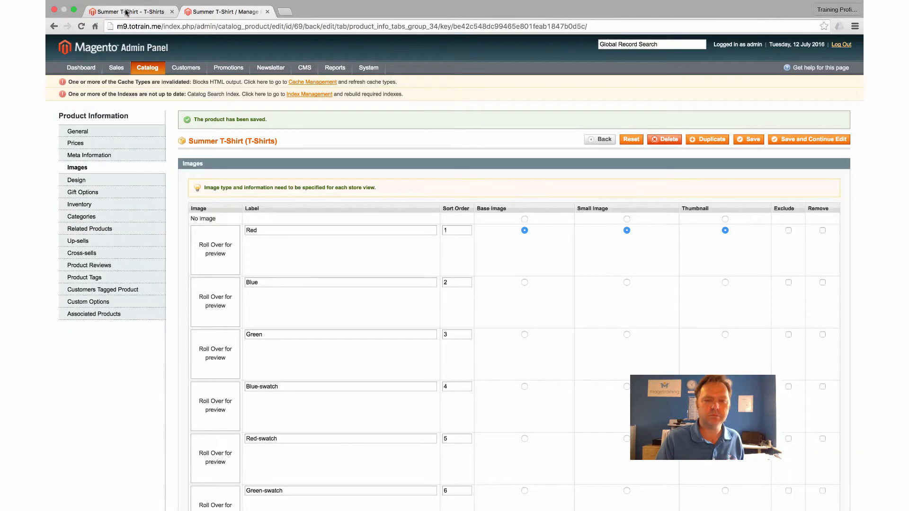
# Reload the Summer T-Shirt storefront page and test the Blue, Green and Red colour swatches, ending with Blue selected.
pyautogui.click(126, 9)
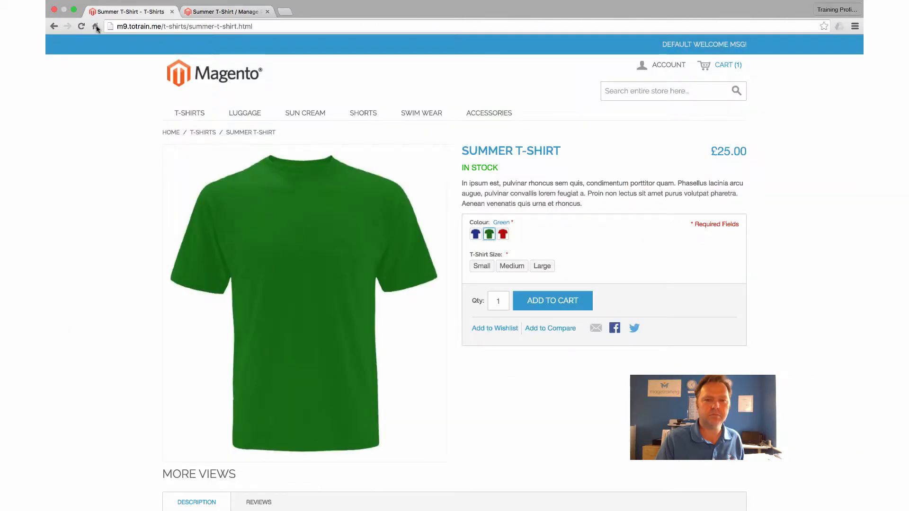
pyautogui.click(81, 26)
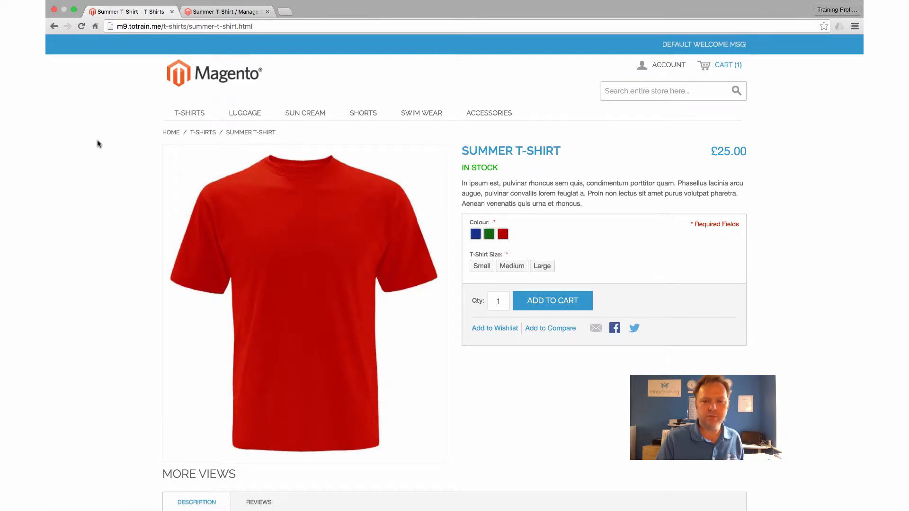
pyautogui.click(488, 234)
pyautogui.click(477, 237)
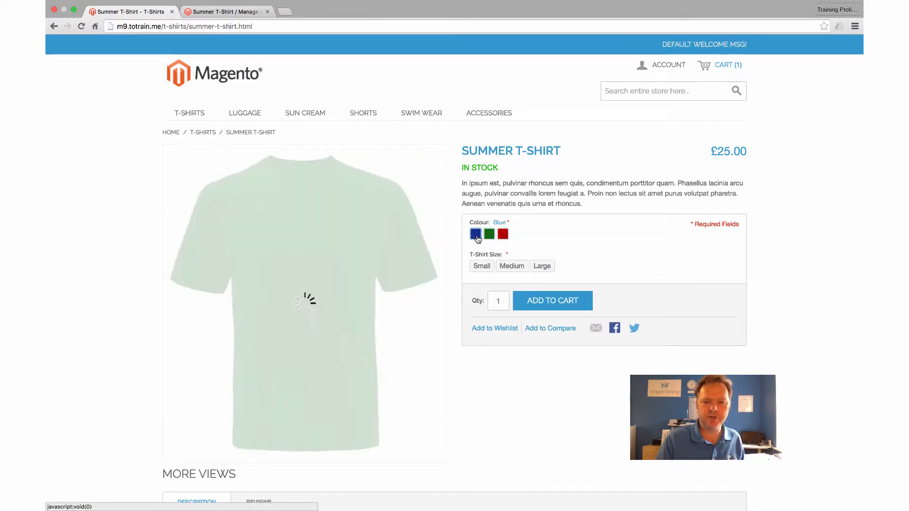
pyautogui.click(503, 235)
pyautogui.click(491, 235)
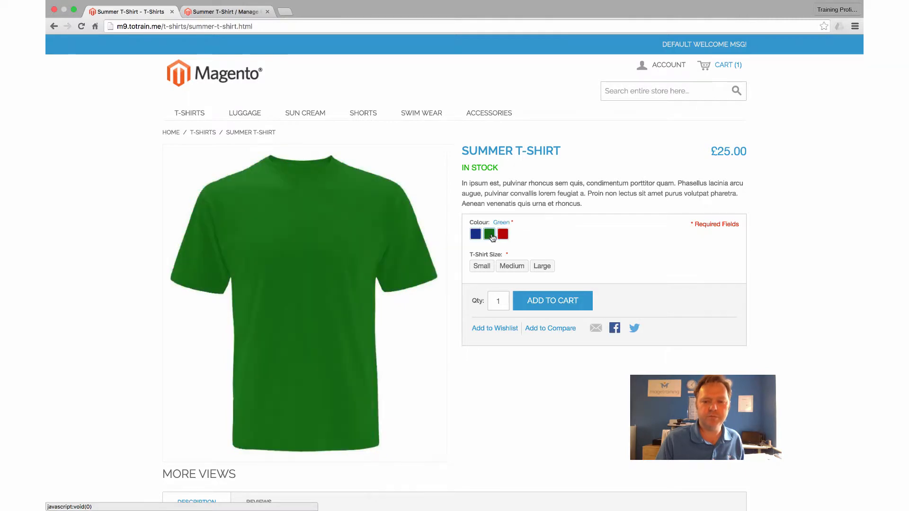
pyautogui.click(476, 235)
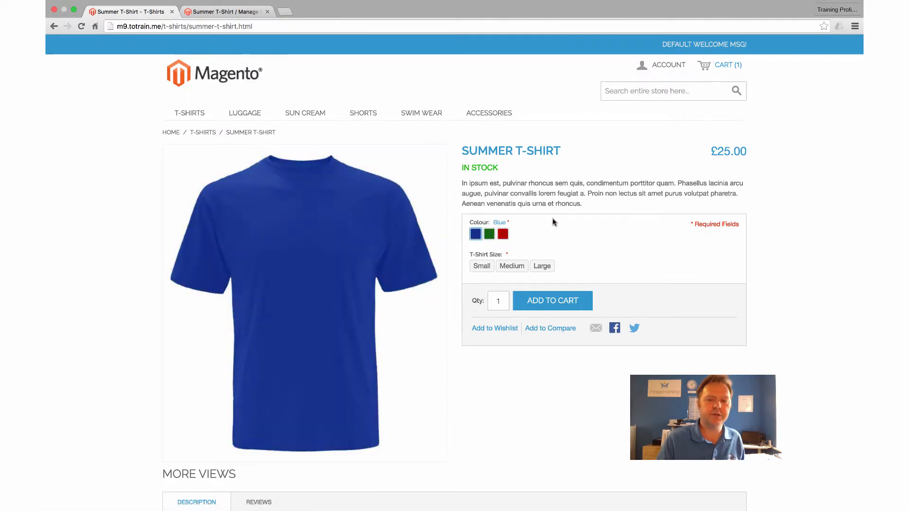
pyautogui.click(491, 235)
pyautogui.click(503, 236)
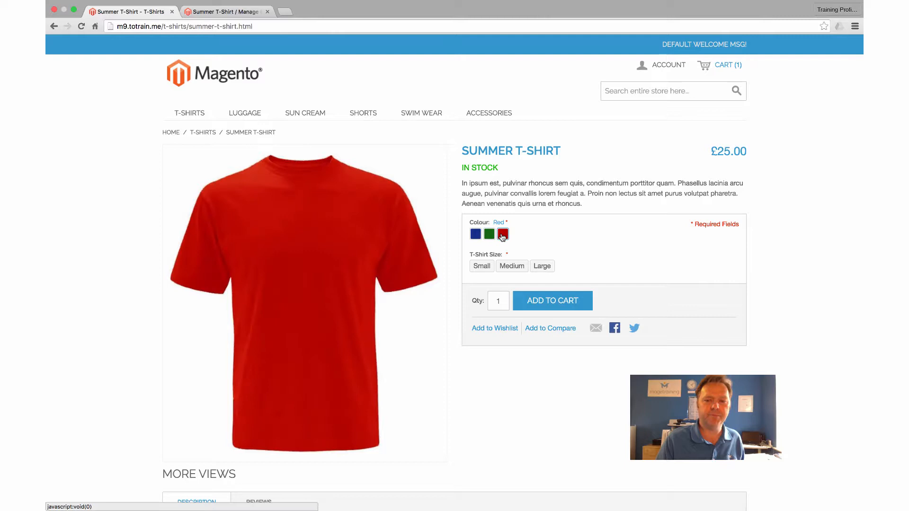
pyautogui.click(476, 234)
pyautogui.click(572, 5)
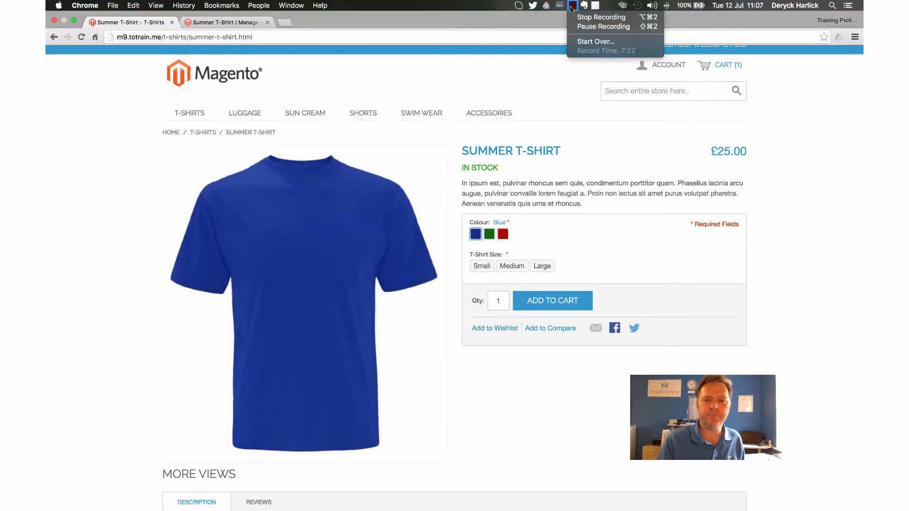
pyautogui.click(578, 25)
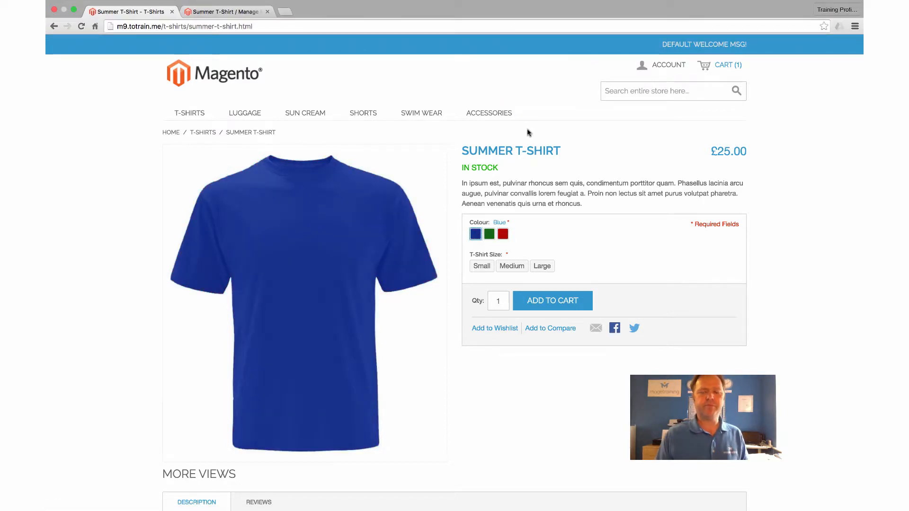
pyautogui.click(543, 266)
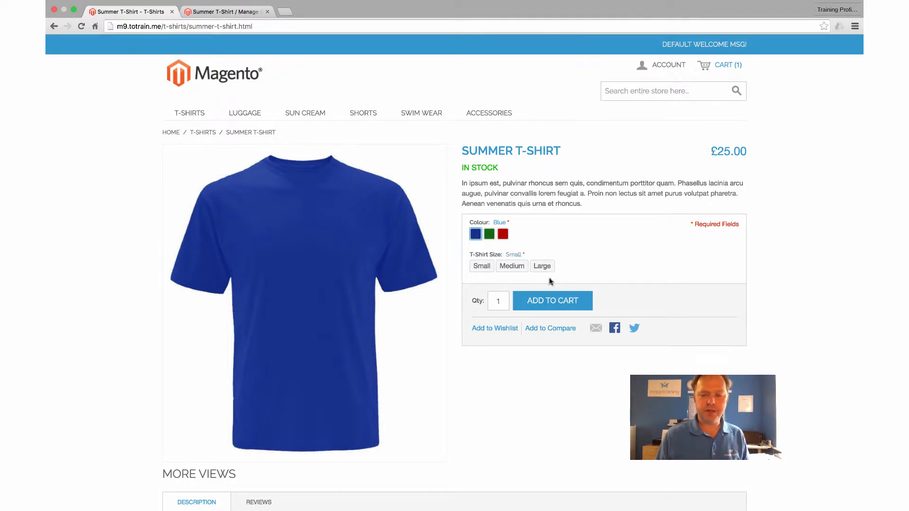
# Return to the admin, open the product attribute list and filter it by the attribute code "size".
pyautogui.click(213, 14)
pyautogui.moveTo(149, 72)
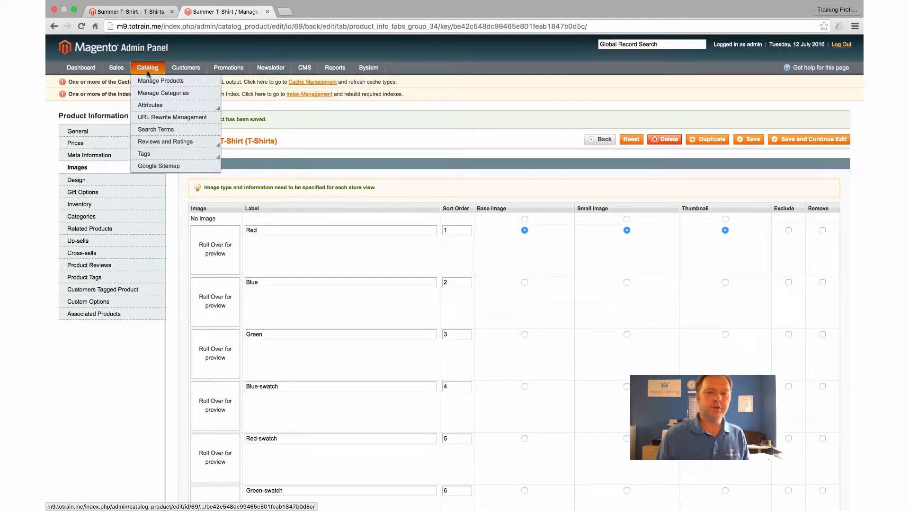
pyautogui.moveTo(146, 106)
pyautogui.click(185, 113)
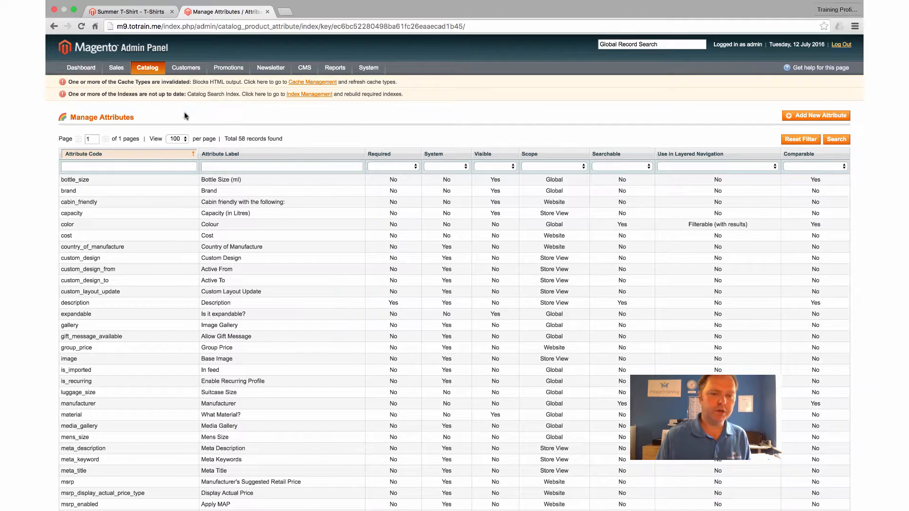
pyautogui.click(142, 167)
pyautogui.write('size')
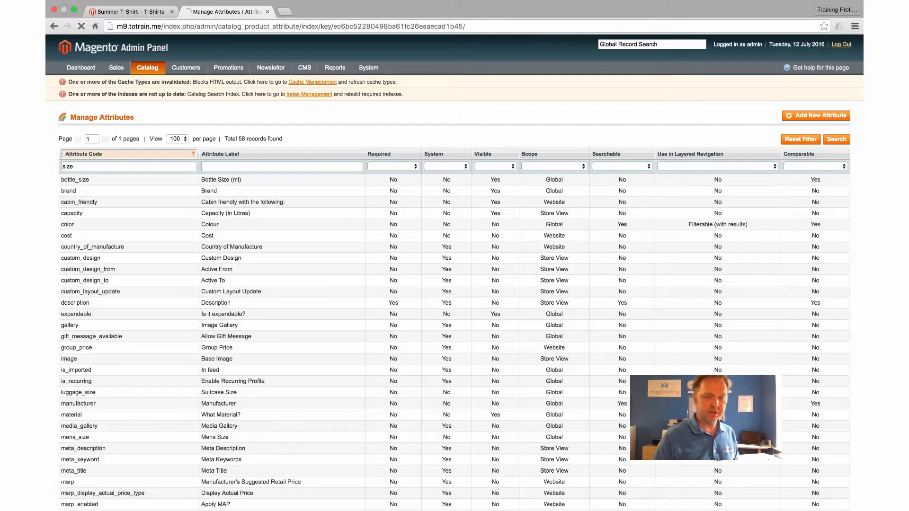
pyautogui.press('Return')
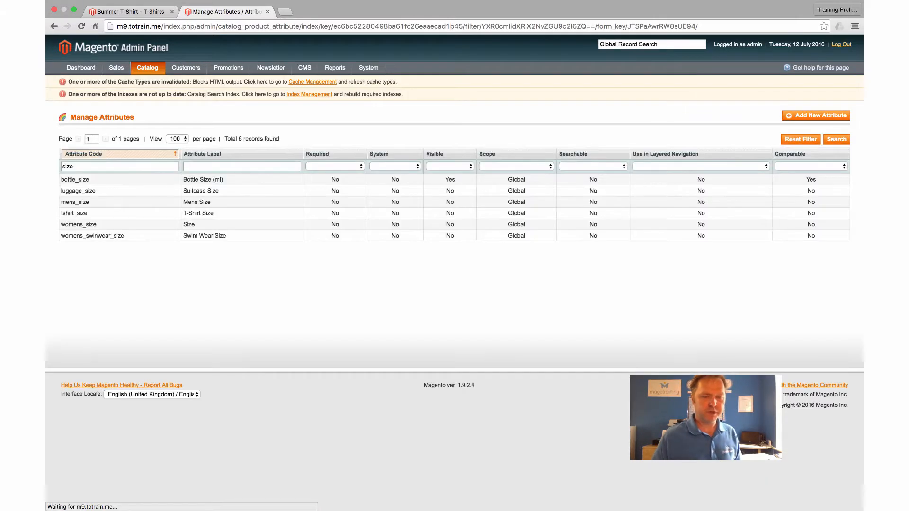
# Give the tshirt_size options Small, Medium and Large the default store view labels "S", "M" and "L", and save the attribute.
pyautogui.click(81, 214)
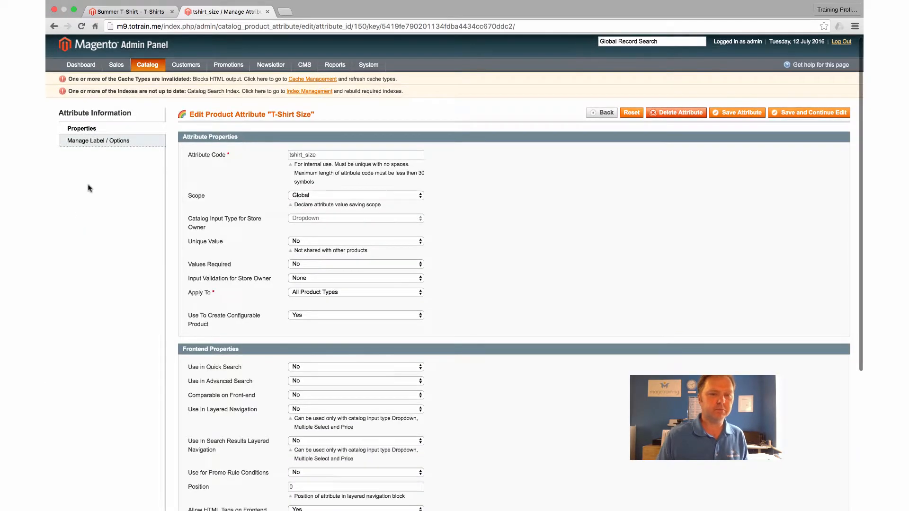
pyautogui.click(88, 141)
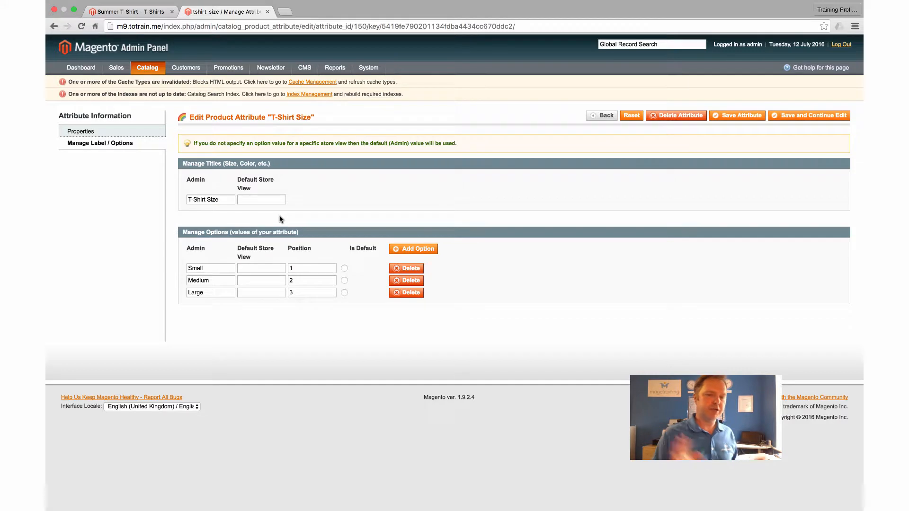
pyautogui.write('S')
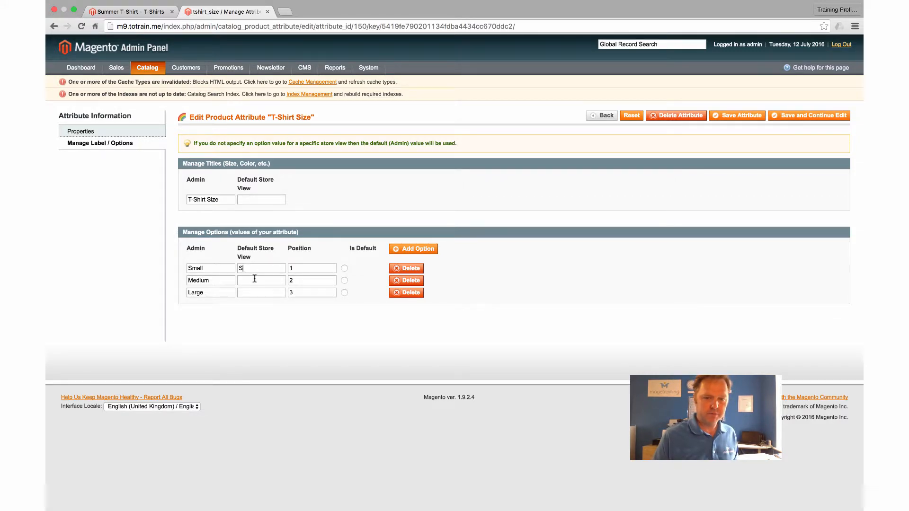
pyautogui.write('M')
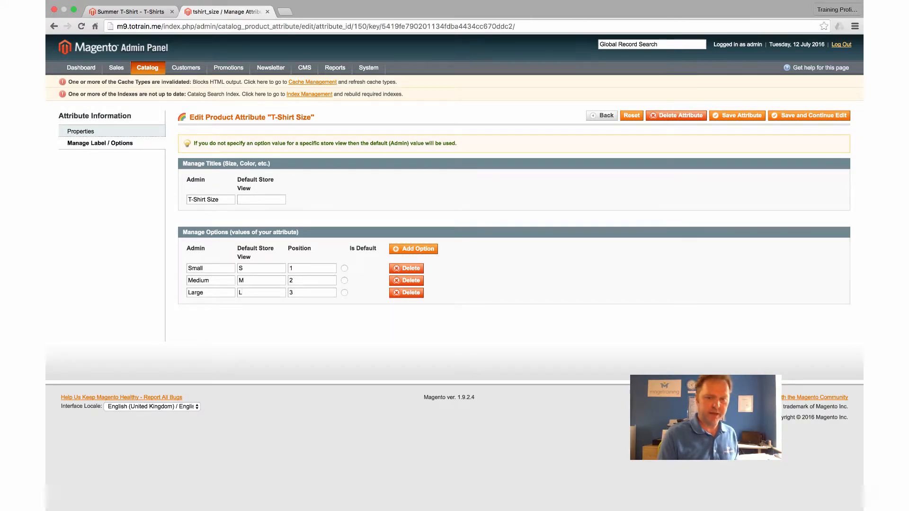
pyautogui.click(728, 114)
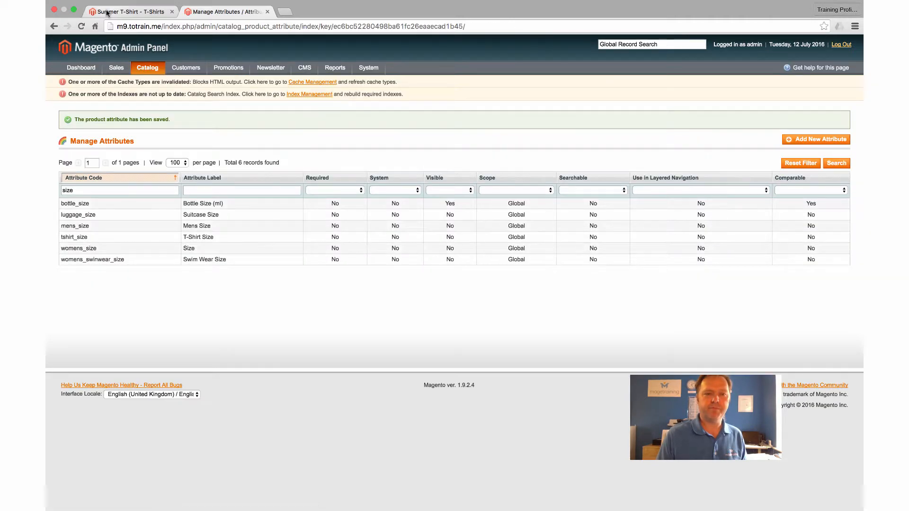
# Reload the Summer T-Shirt storefront page and examine the T-shirt size swatches.
pyautogui.click(106, 13)
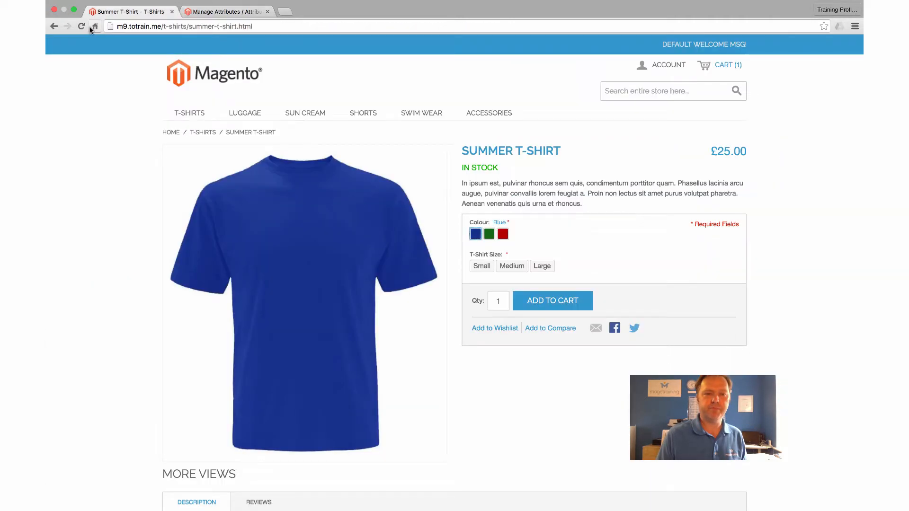
pyautogui.click(81, 27)
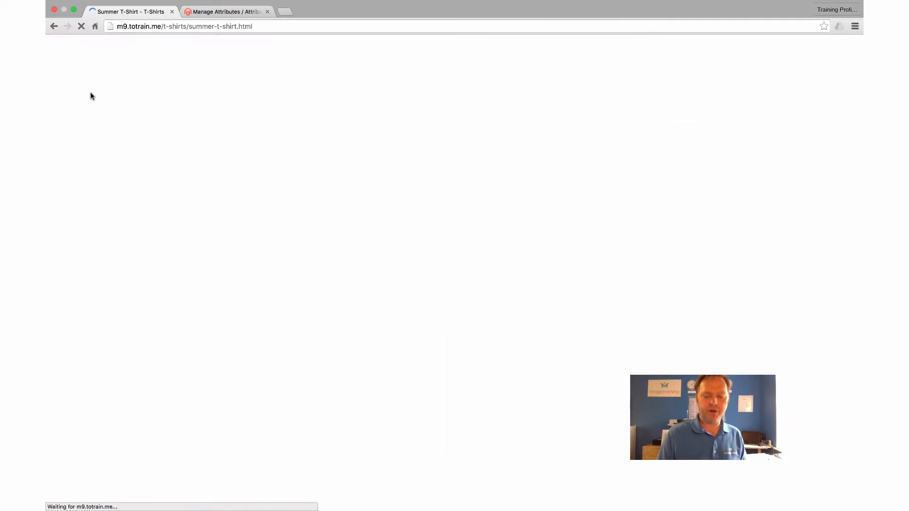
pyautogui.moveTo(406, 226)
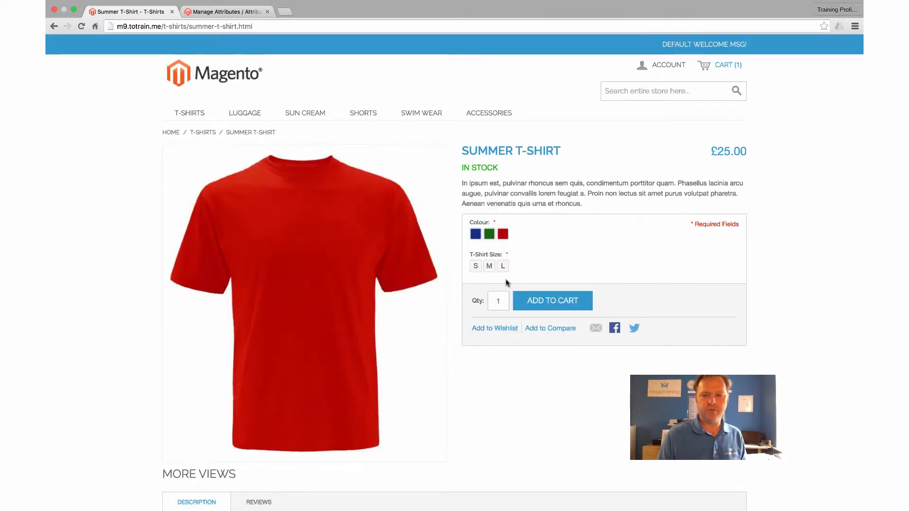
pyautogui.click(503, 266)
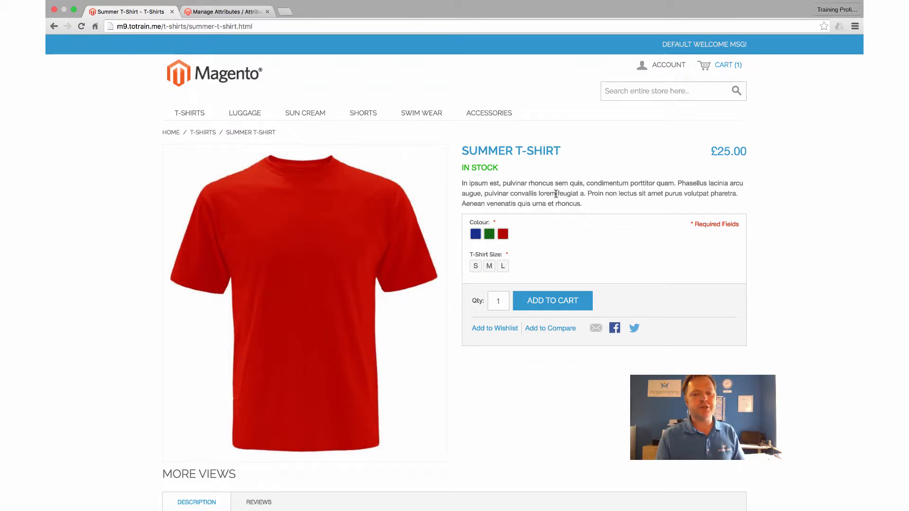
# Add a Summer T-Shirt in Green, size M, to the cart and remove the Blue, size S one from the cart.
pyautogui.click(485, 238)
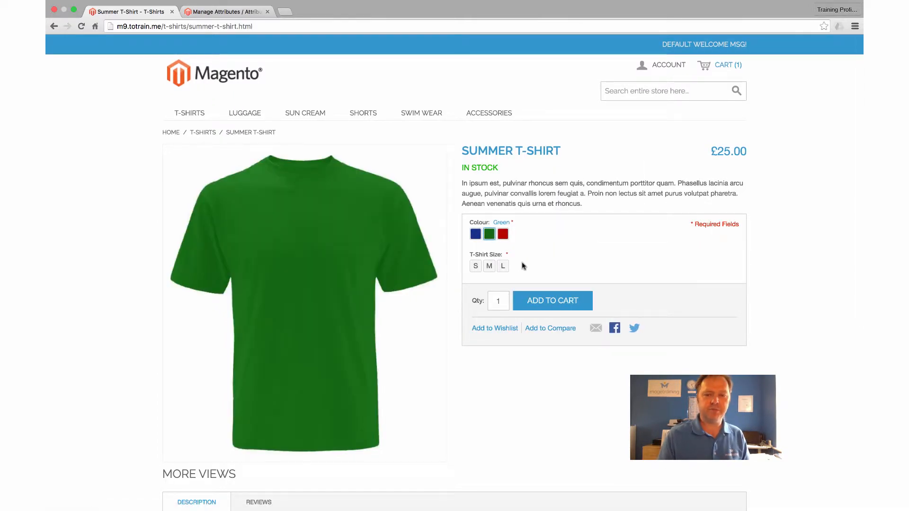
pyautogui.click(502, 266)
pyautogui.click(489, 266)
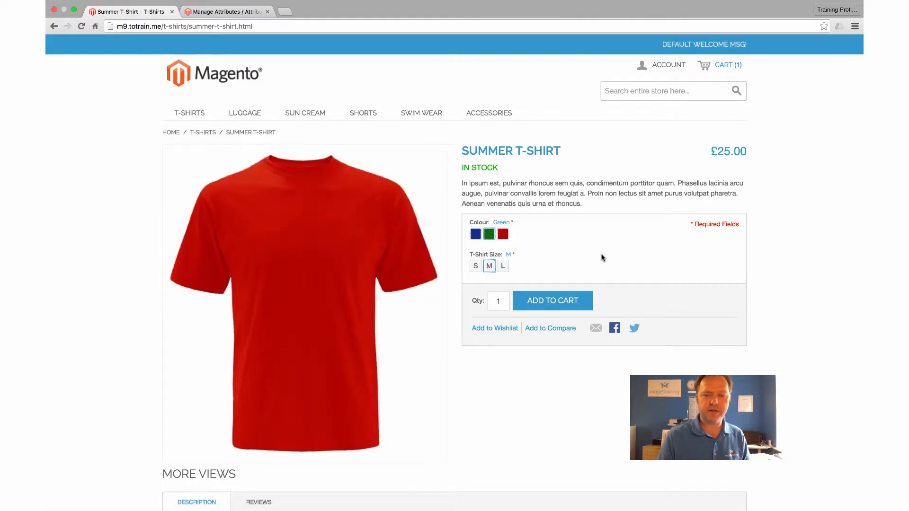
pyautogui.click(489, 234)
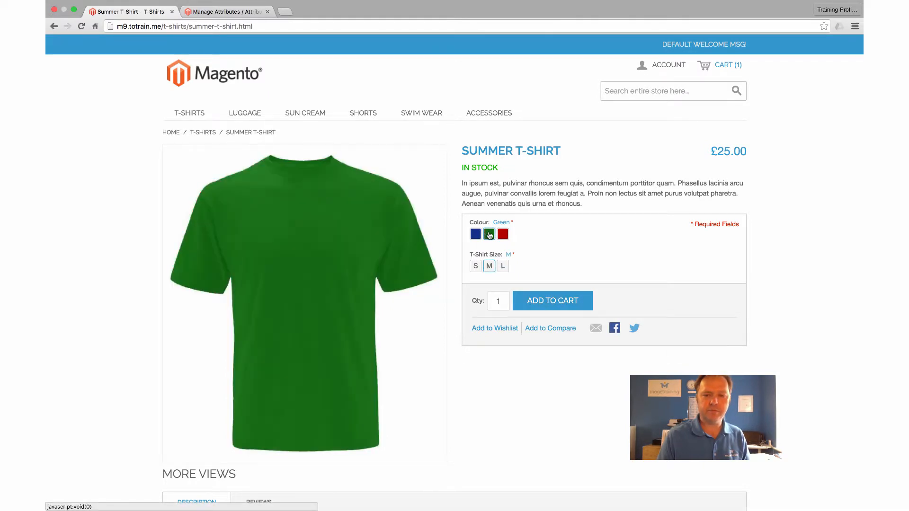
pyautogui.click(560, 302)
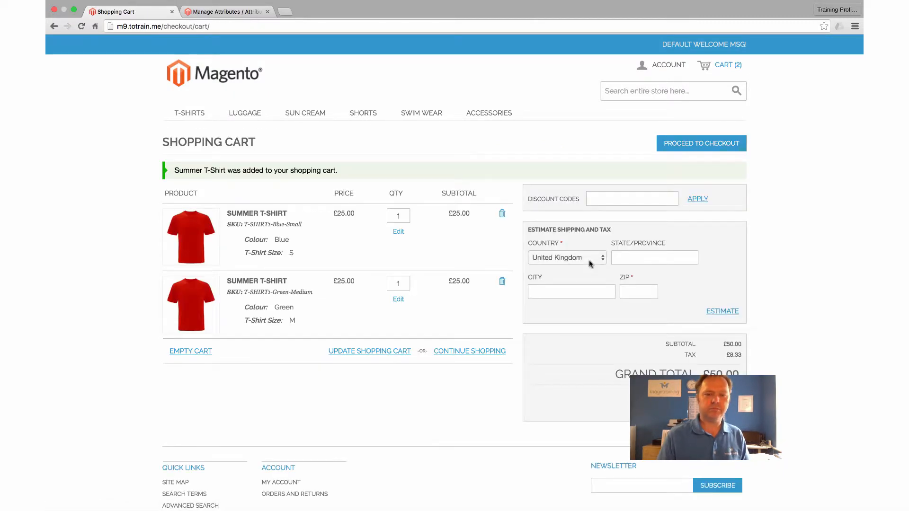
pyautogui.click(502, 215)
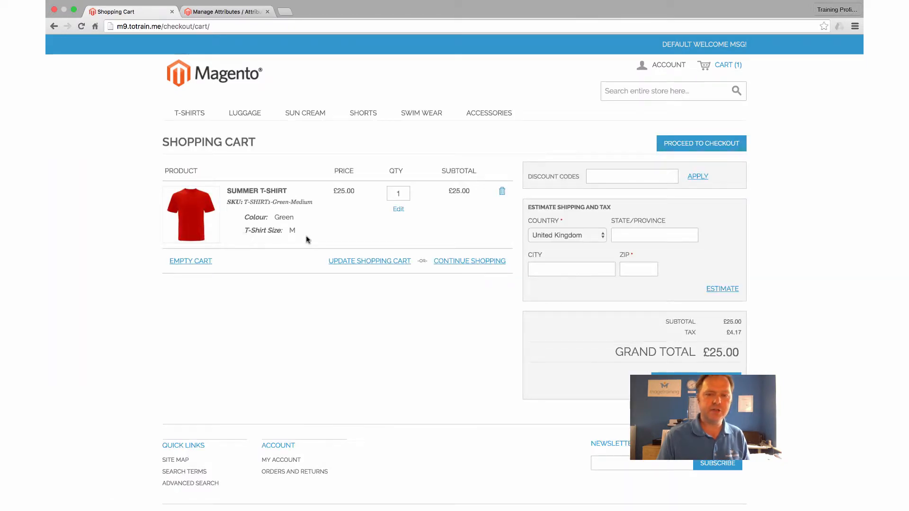
# Check the colour and size of the T-shirt in the cart, and open the Checkout section of the admin's system configuration.
pyautogui.moveTo(278, 218); pyautogui.dragTo(296, 218)
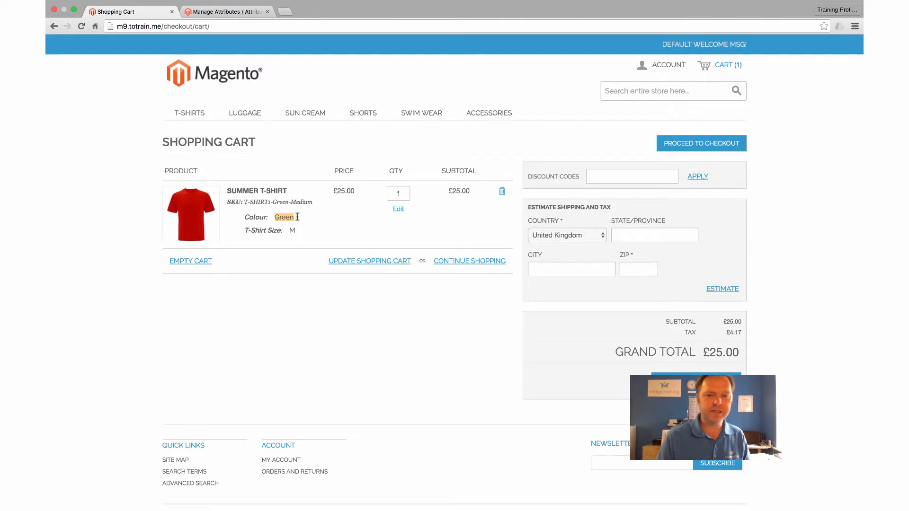
pyautogui.click(293, 229)
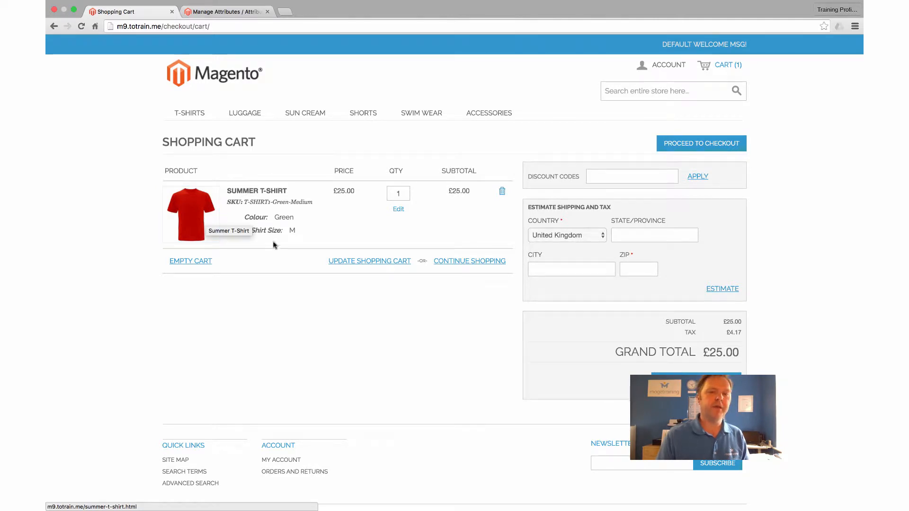
pyautogui.click(214, 13)
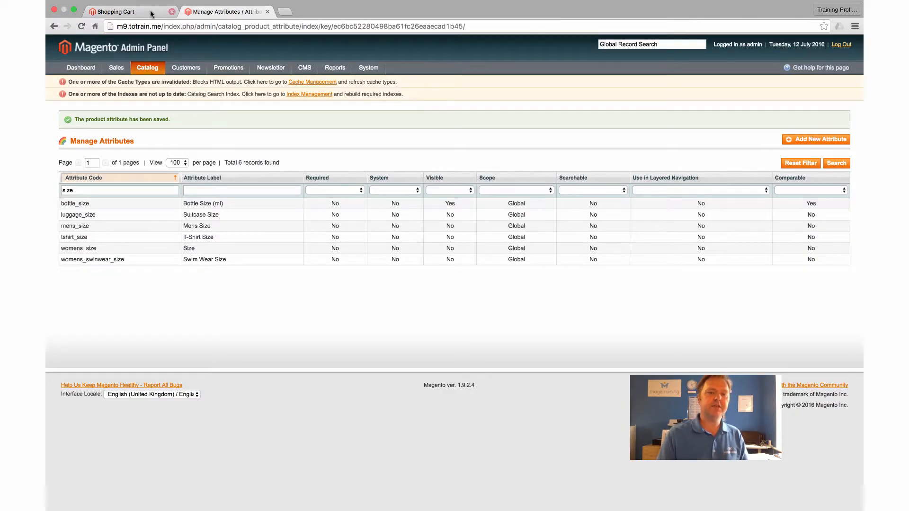
pyautogui.moveTo(369, 68)
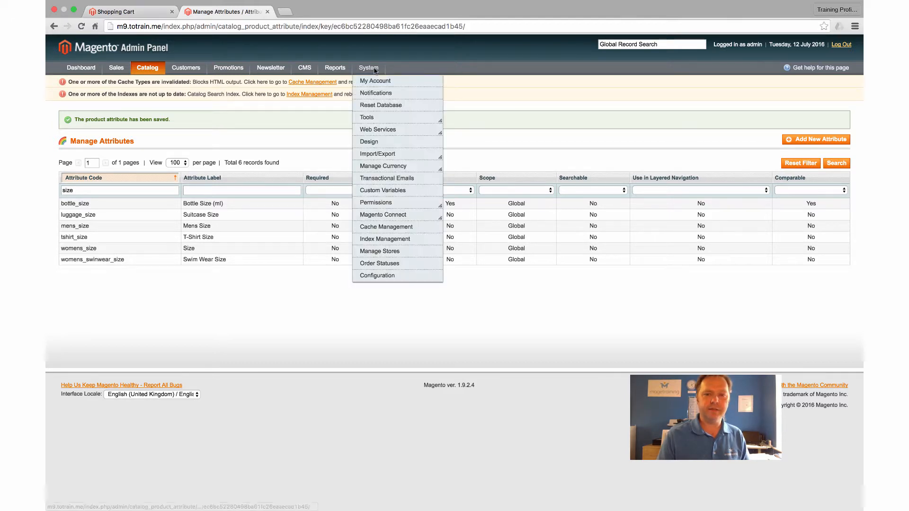
pyautogui.click(370, 275)
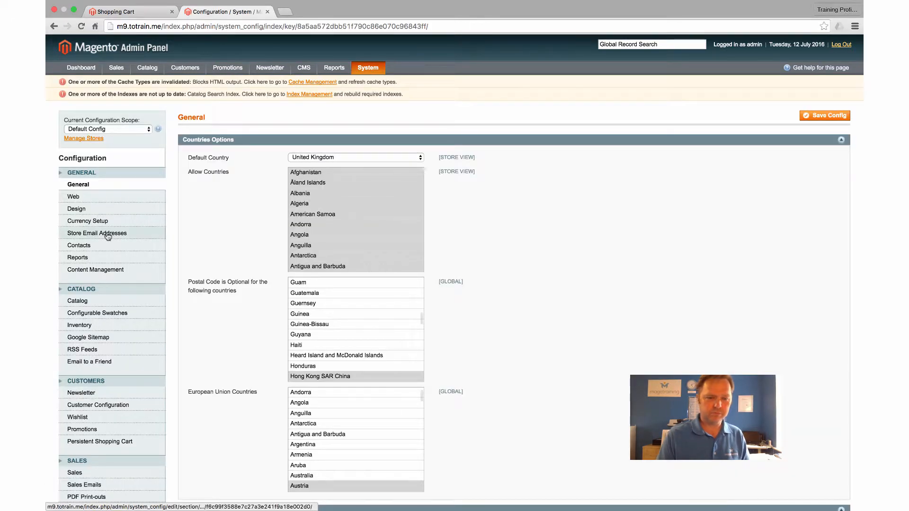
pyautogui.scroll(-2, 108, 236)
pyautogui.scroll(-8, 108, 236)
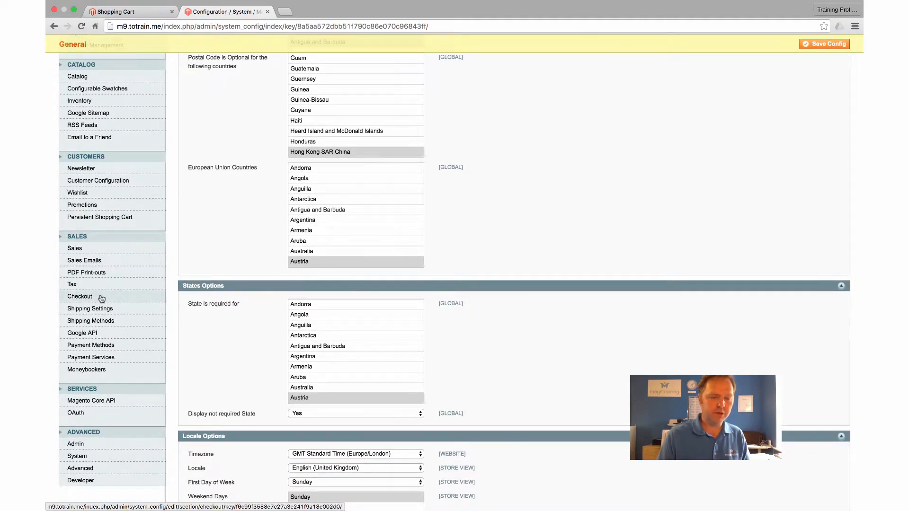
pyautogui.click(102, 298)
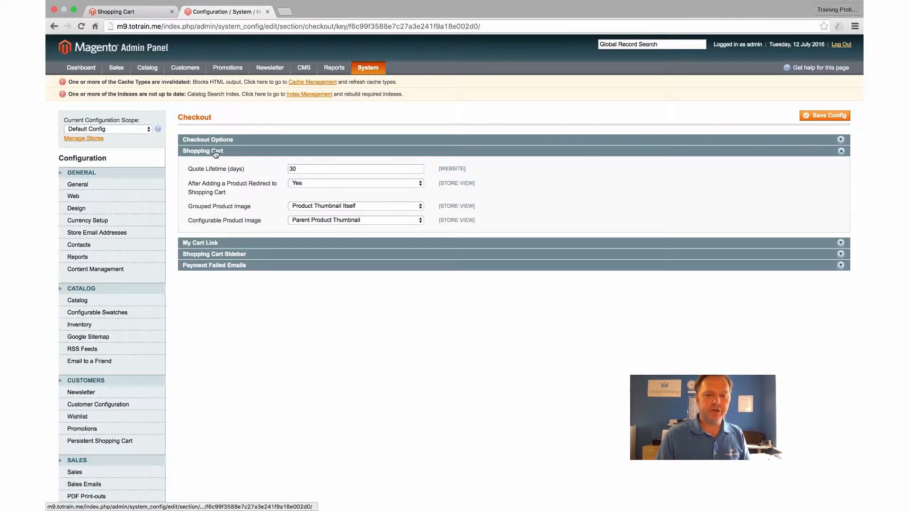
# Set the shopping cart's Configurable Product Image to Product Thumbnail Itself and save the configuration.
pyautogui.click(320, 220)
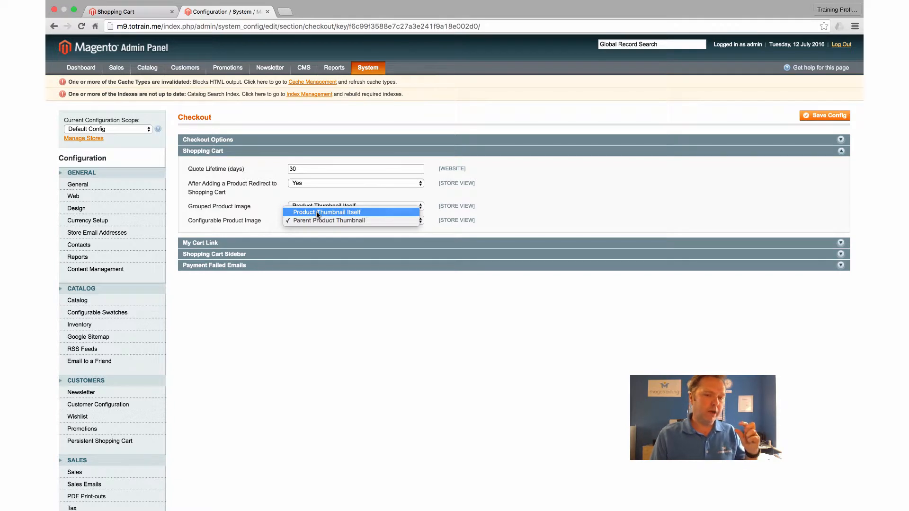
pyautogui.click(317, 213)
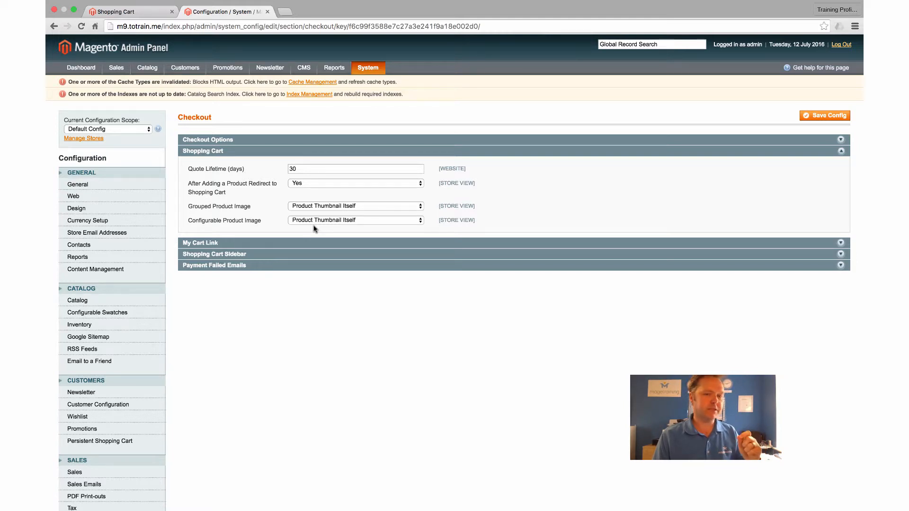
pyautogui.scroll(-1, 309, 224)
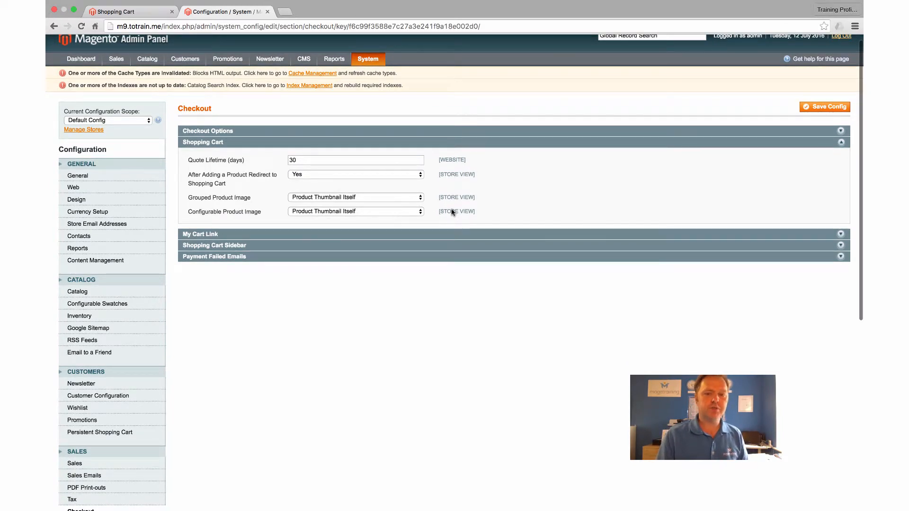
pyautogui.click(807, 107)
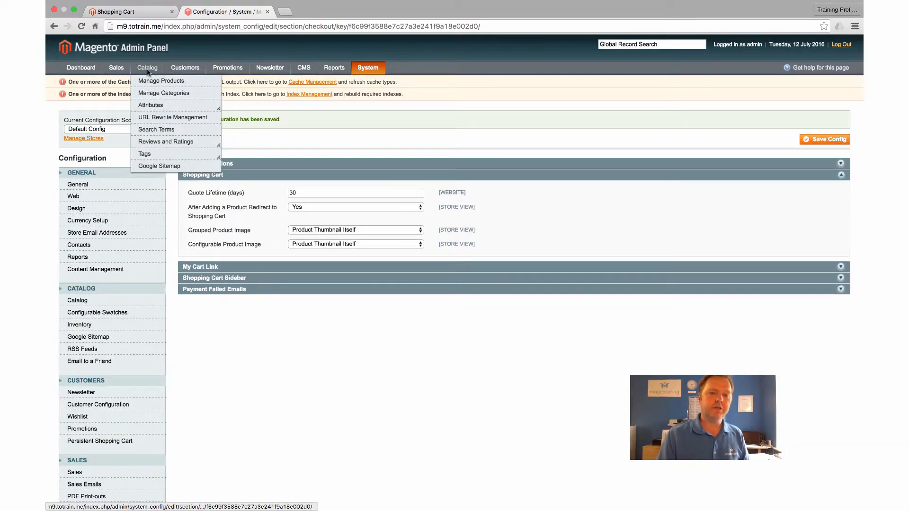
# Open the simple product Summer T-Shirt-Green-Medium from the product list and upload t-shirt-green.jpg to its images.
pyautogui.click(145, 83)
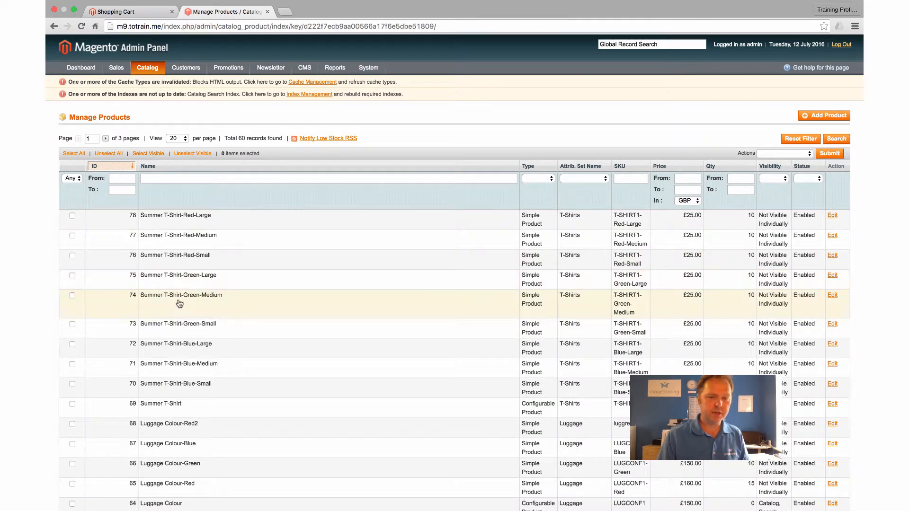
pyautogui.click(198, 300)
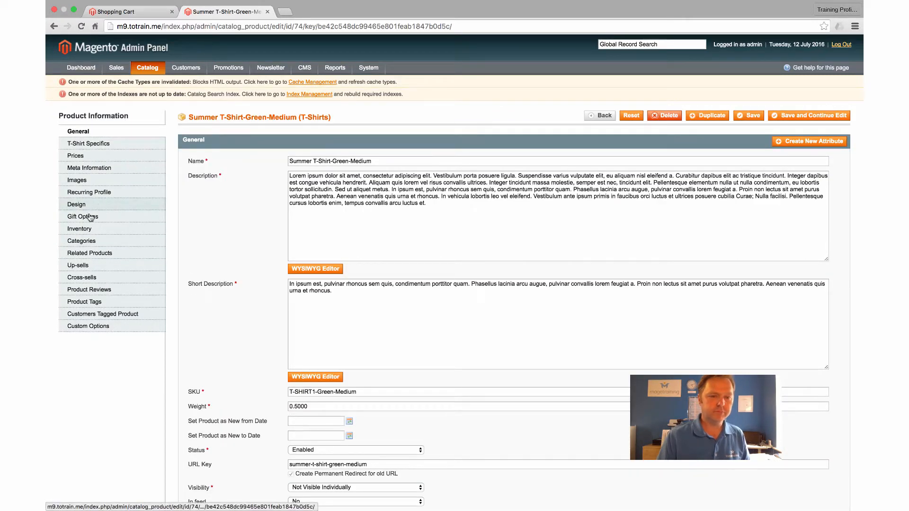
pyautogui.click(88, 182)
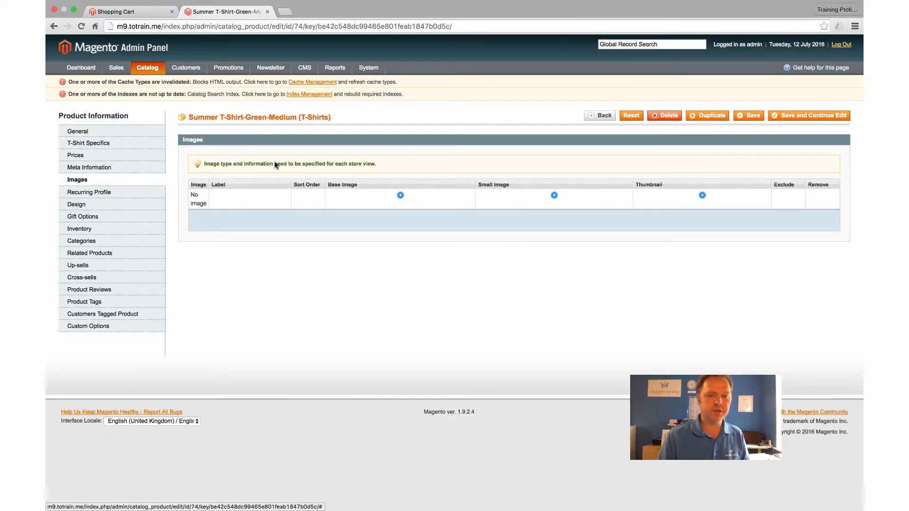
pyautogui.click(751, 219)
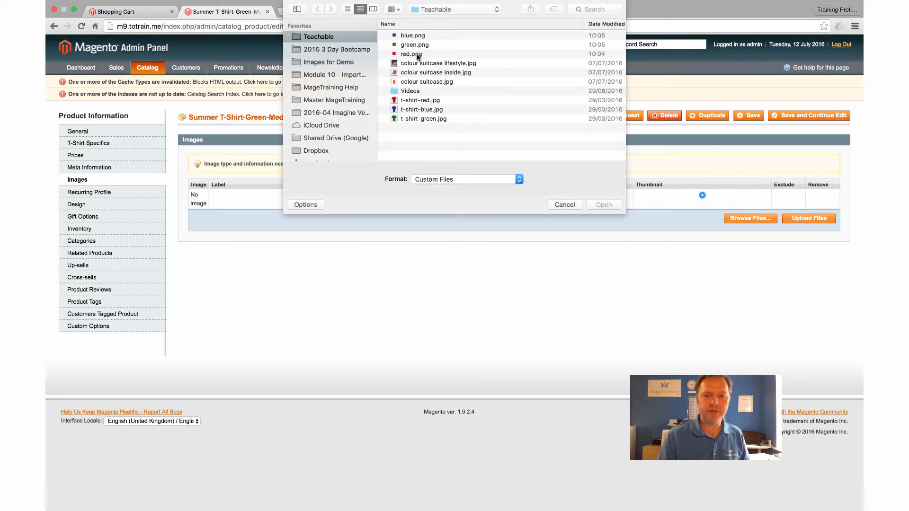
pyautogui.click(416, 45)
pyautogui.click(423, 119)
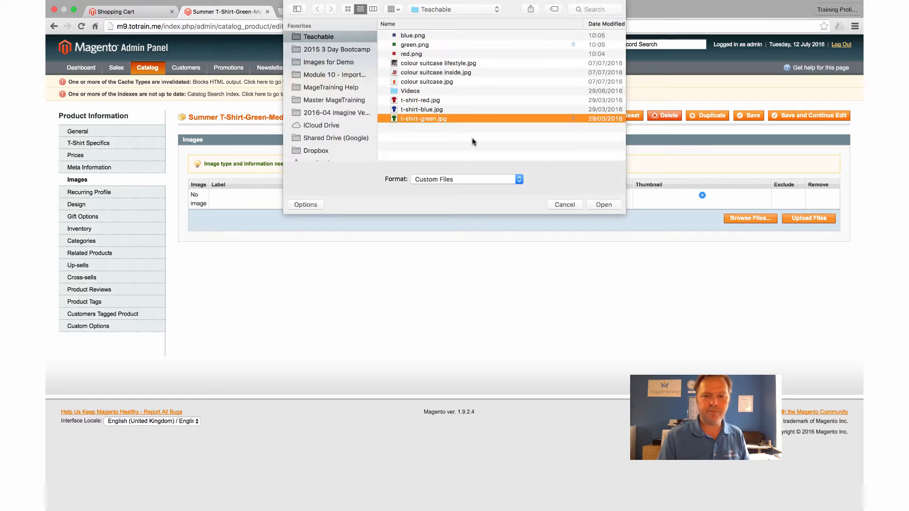
pyautogui.click(603, 205)
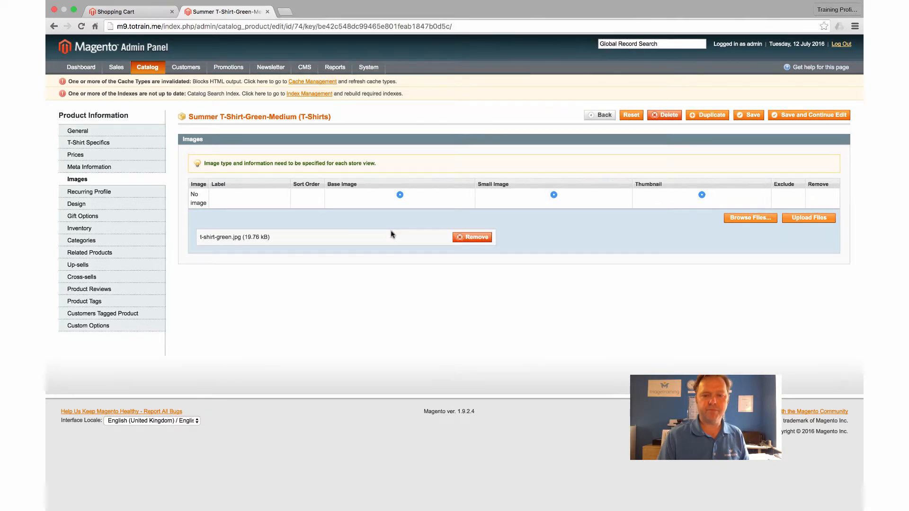
pyautogui.click(808, 217)
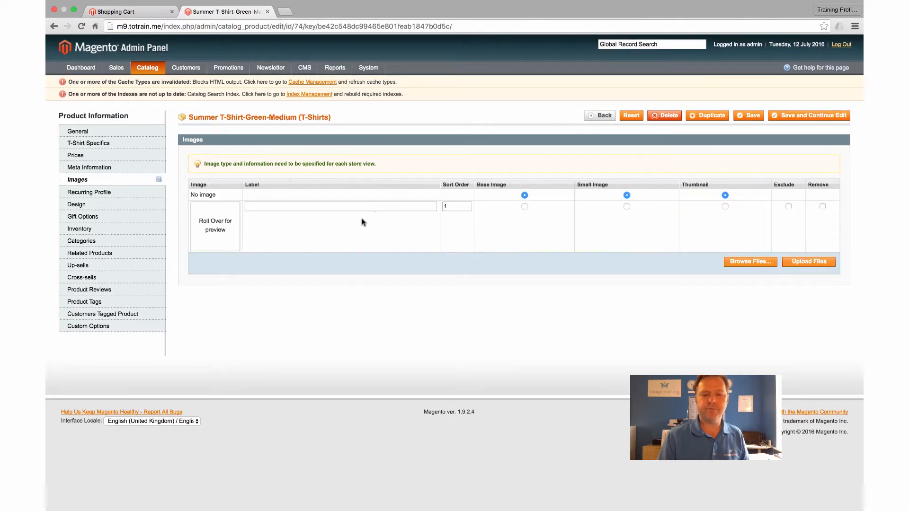
# Make the uploaded green T-shirt picture the base image, small image and thumbnail, and save the product while keeping it open.
pyautogui.click(524, 206)
pyautogui.click(626, 207)
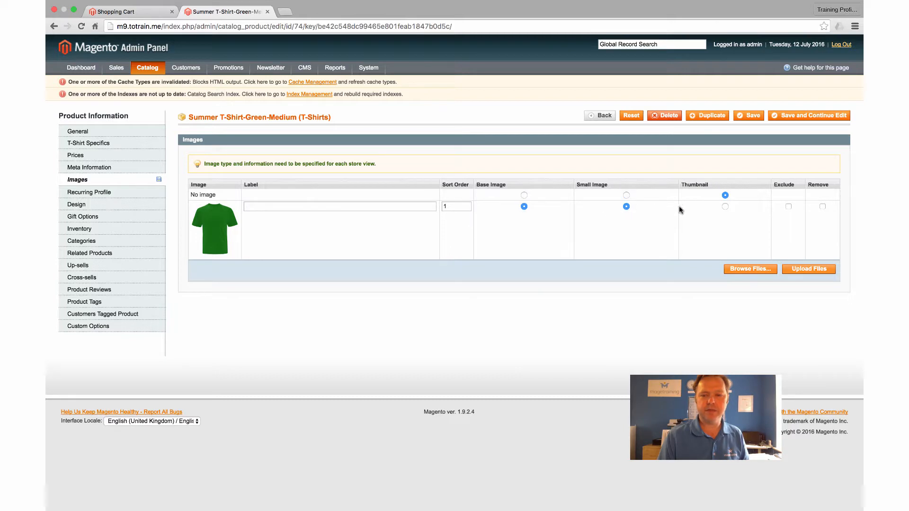
pyautogui.click(724, 207)
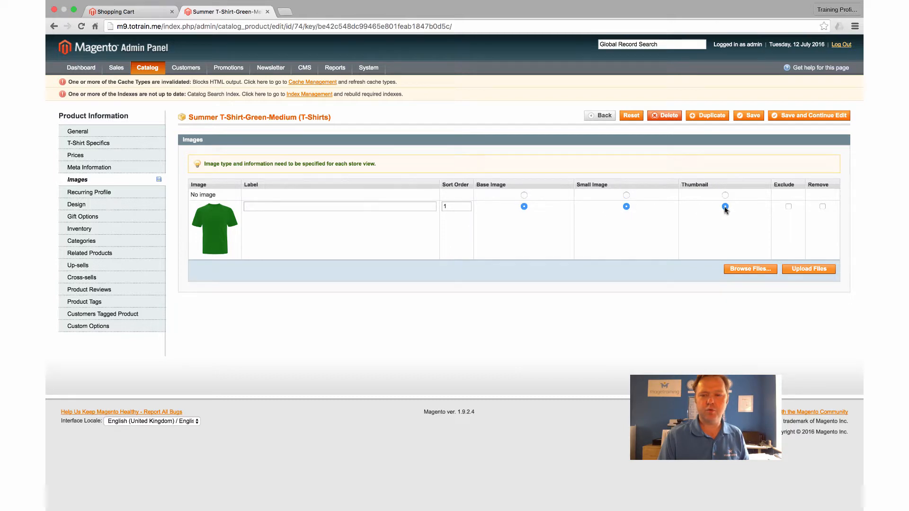
pyautogui.click(798, 116)
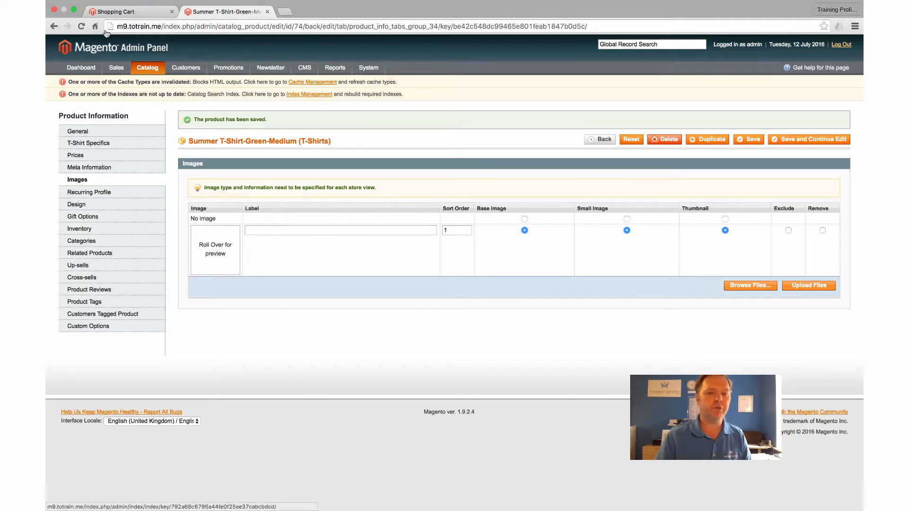
# Return to the storefront, remove the T-shirt from the cart and add the Summer T-Shirt in Green, size M, again.
pyautogui.click(116, 12)
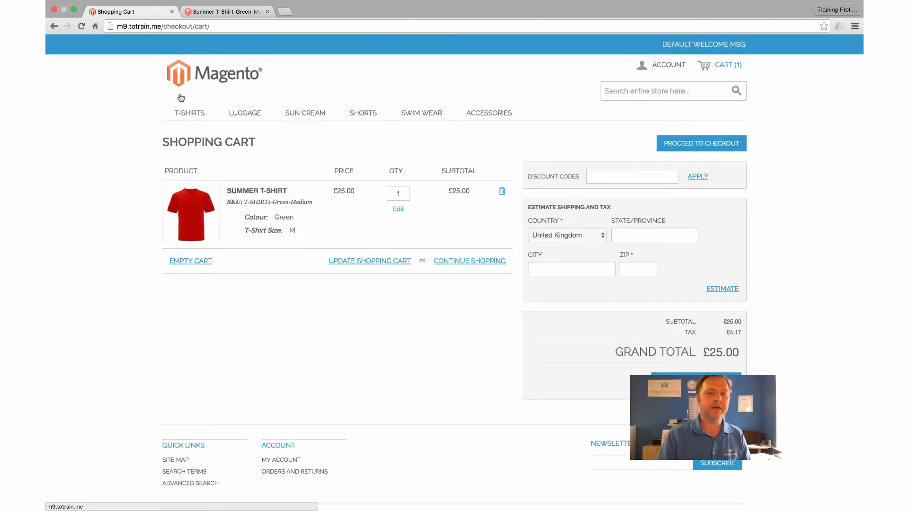
pyautogui.click(502, 191)
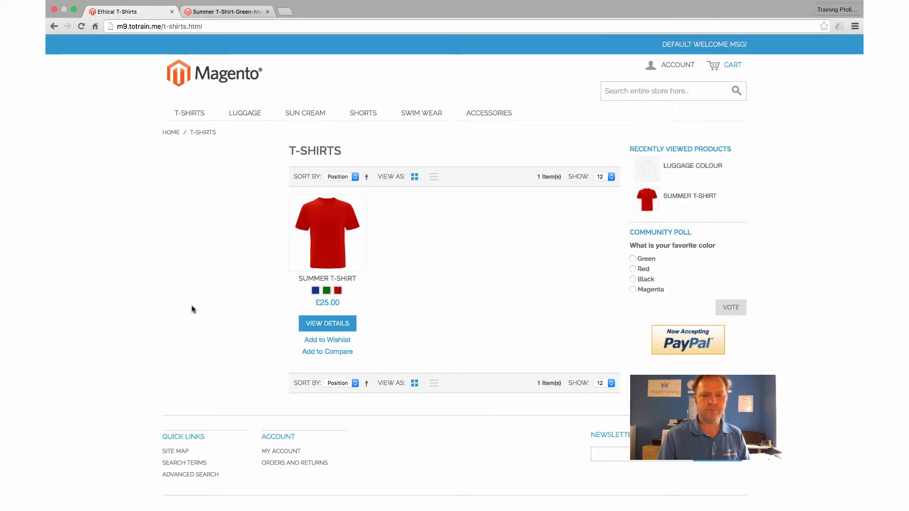
pyautogui.click(321, 265)
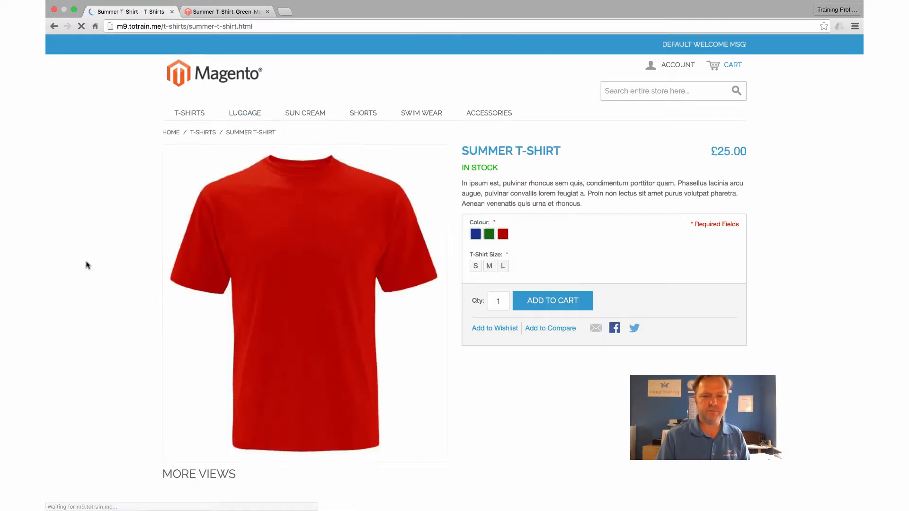
pyautogui.click(489, 234)
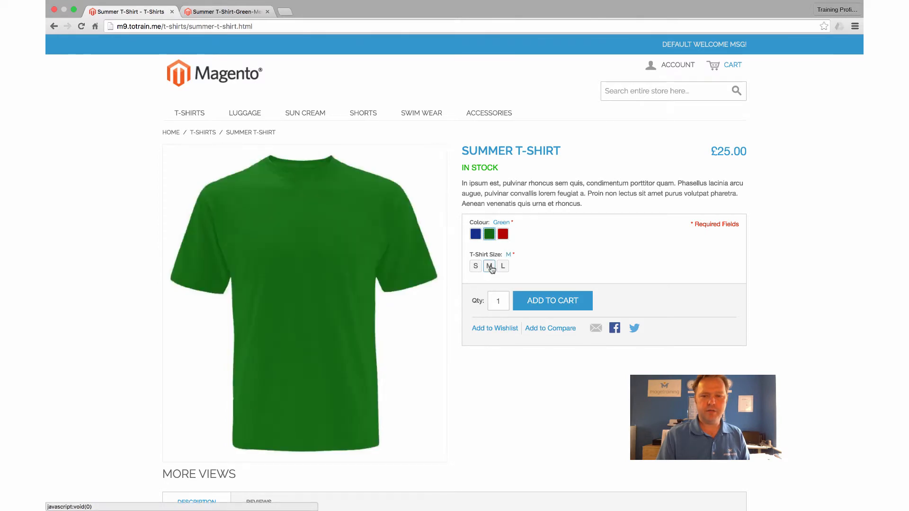
pyautogui.click(489, 266)
pyautogui.click(544, 301)
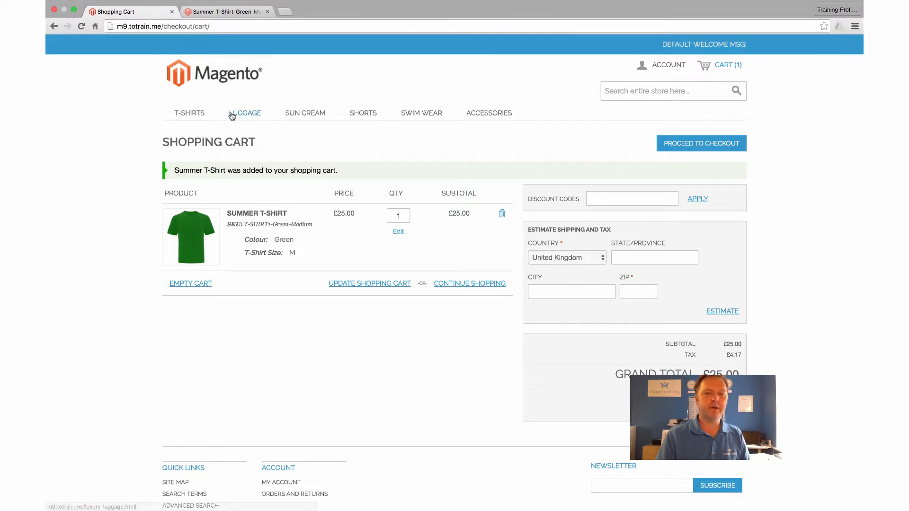
# Open the T-Shirts category page and try the blue, green and red swatches under the Summer T-Shirt to compare its pictures.
pyautogui.click(190, 113)
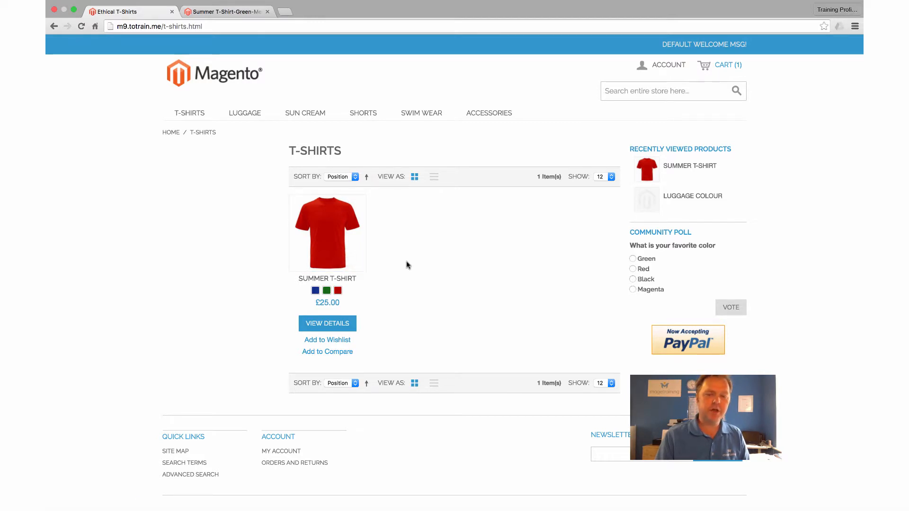
pyautogui.click(325, 292)
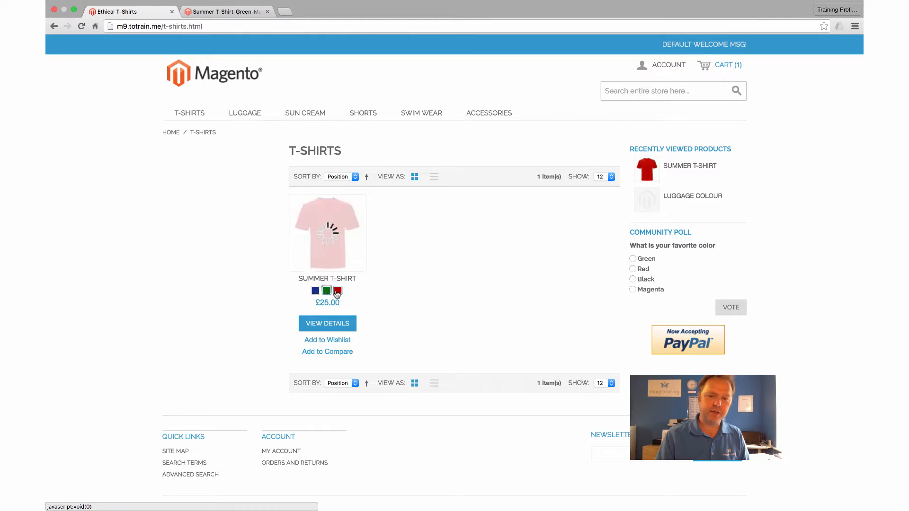
pyautogui.click(338, 291)
pyautogui.click(315, 290)
pyautogui.click(326, 291)
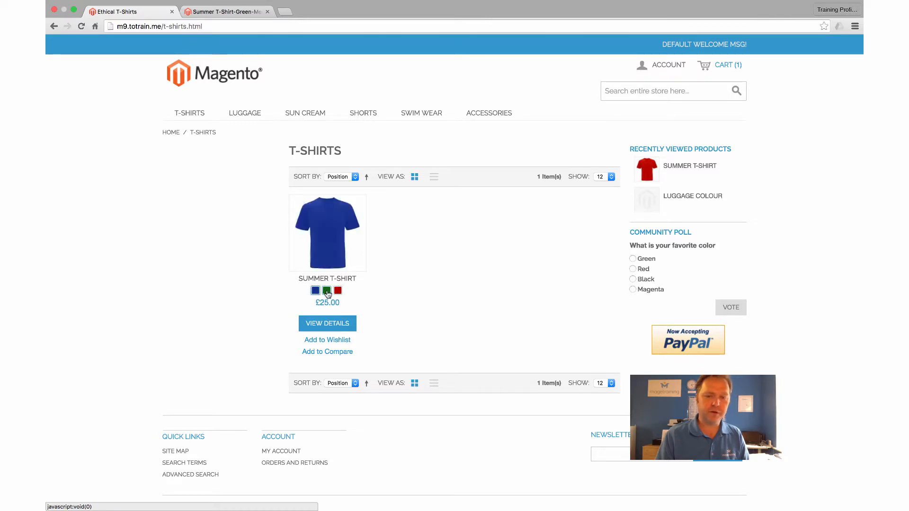
pyautogui.click(338, 291)
pyautogui.click(315, 290)
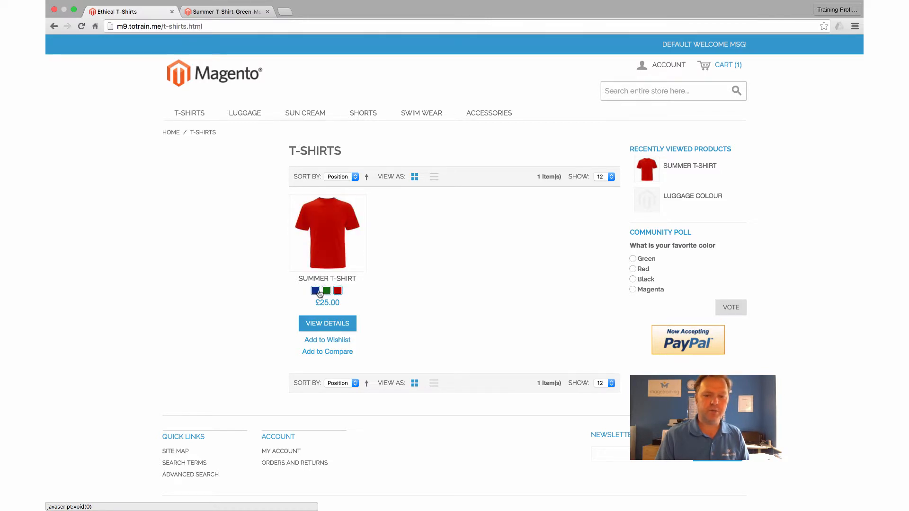
pyautogui.click(326, 291)
pyautogui.click(338, 292)
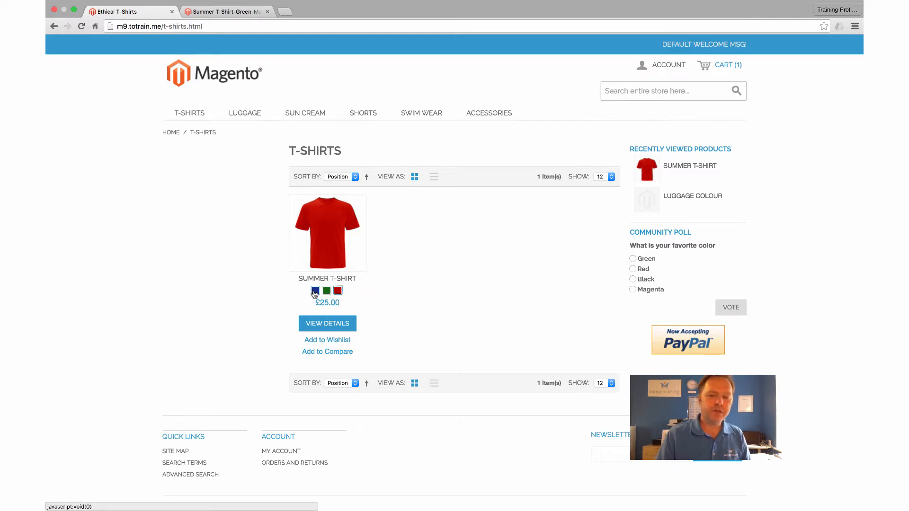
# Return to the admin and open the image settings of the configurable Summer T-Shirt from the product list.
pyautogui.click(214, 10)
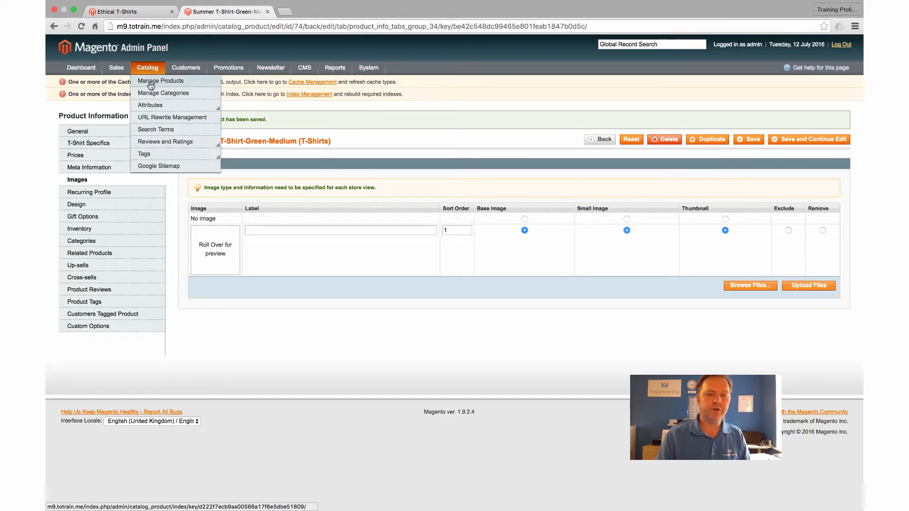
pyautogui.click(150, 85)
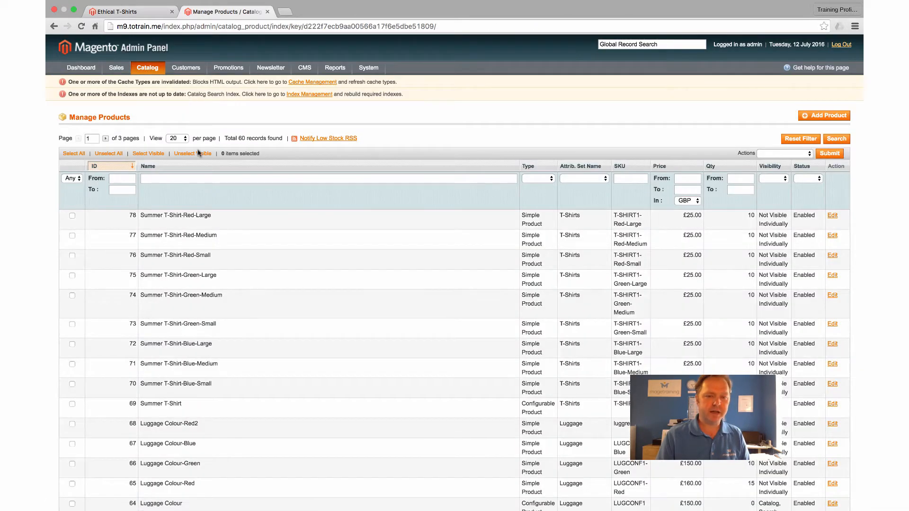
pyautogui.click(183, 395)
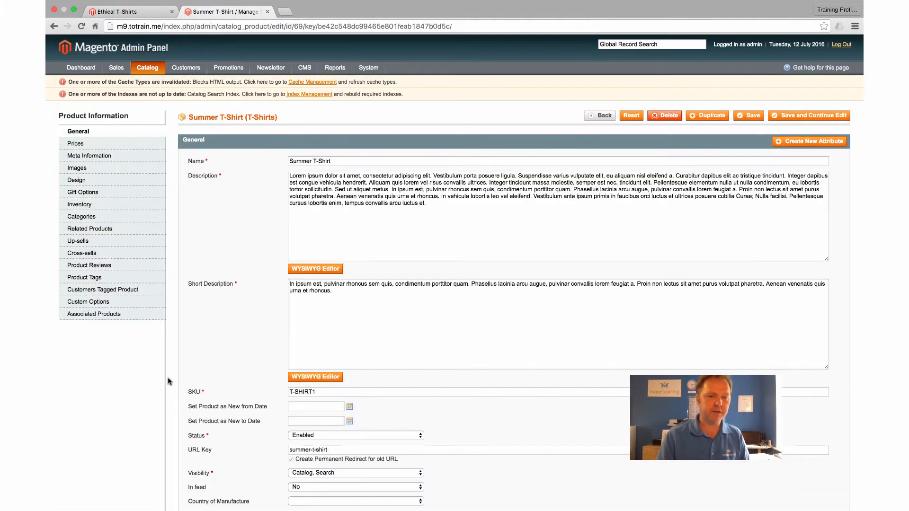
pyautogui.click(77, 168)
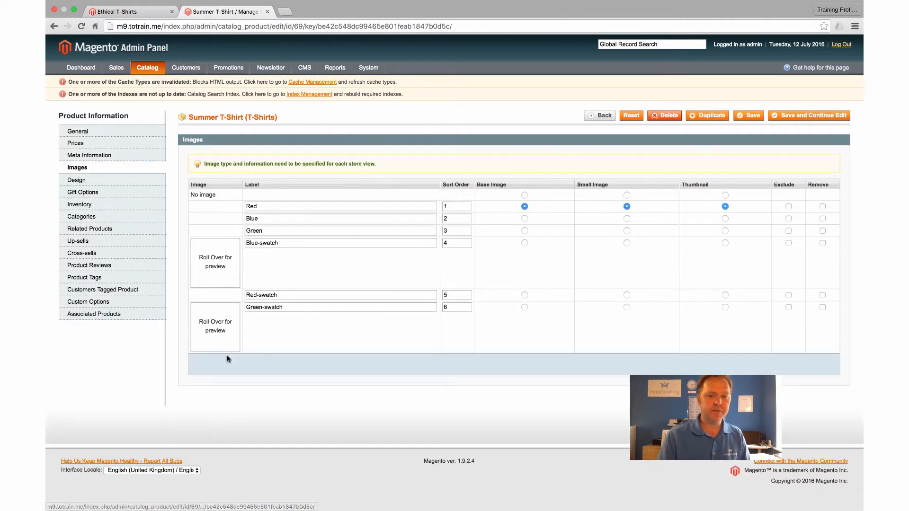
pyautogui.scroll(-3, 213, 415)
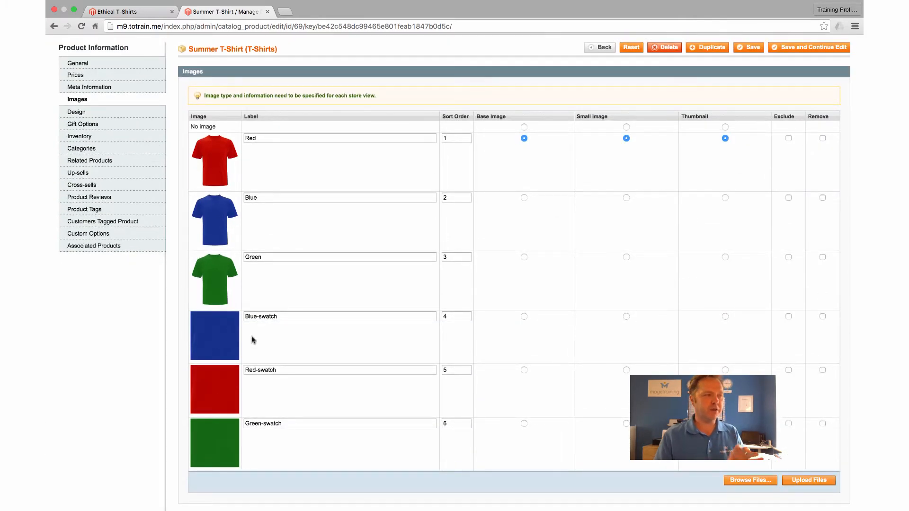
pyautogui.scroll(-1, 159, 345)
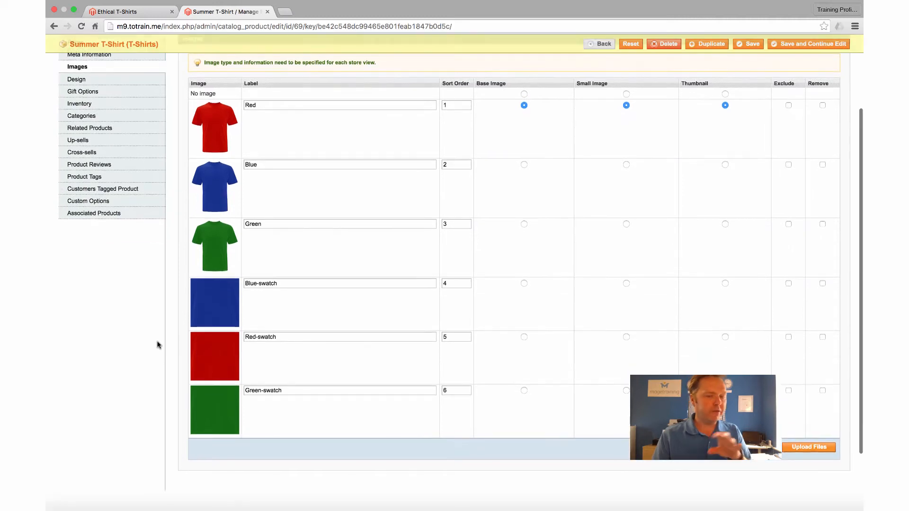
pyautogui.scroll(2, 157, 344)
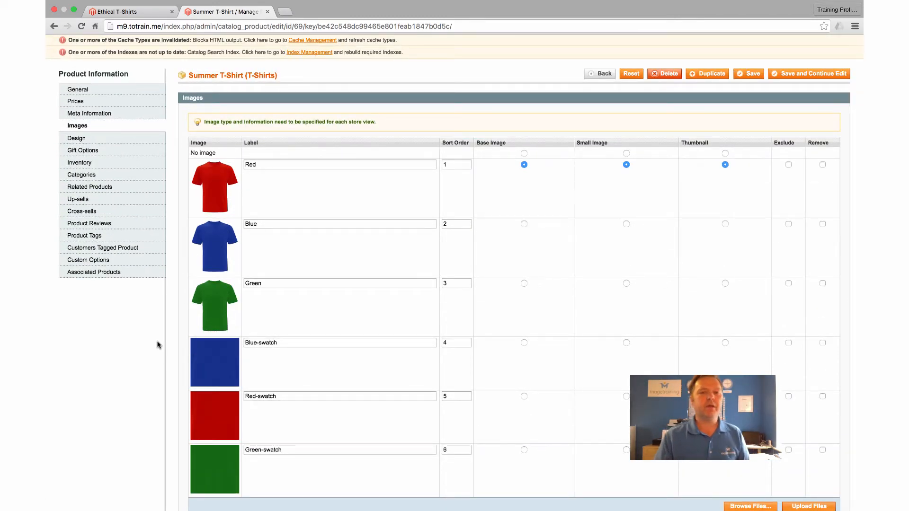
pyautogui.scroll(1, 158, 344)
# Open the content of the Home CMS page and switch it from the visual editor to the HTML source.
pyautogui.moveTo(304, 69)
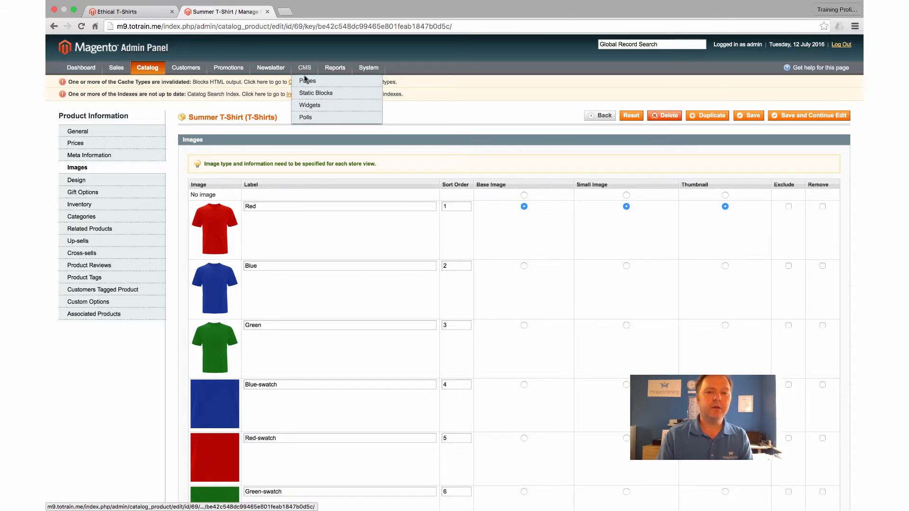
pyautogui.click(305, 84)
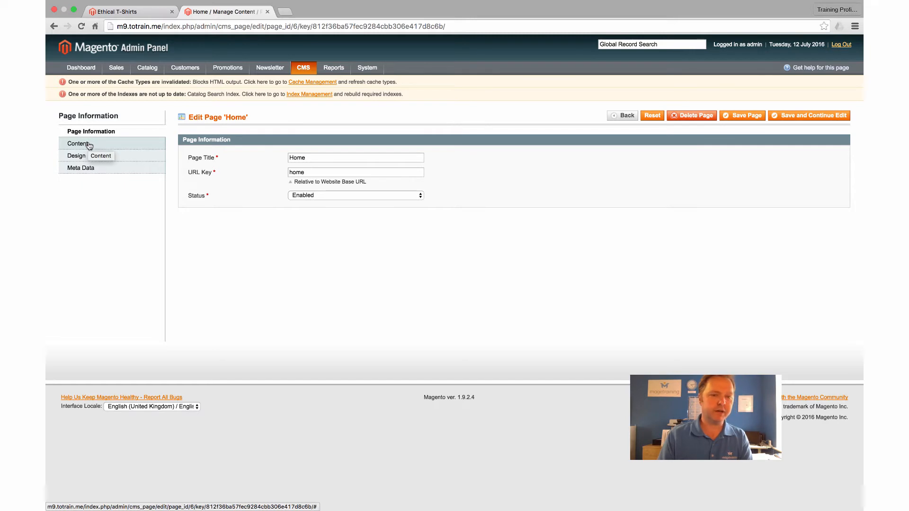
pyautogui.click(88, 146)
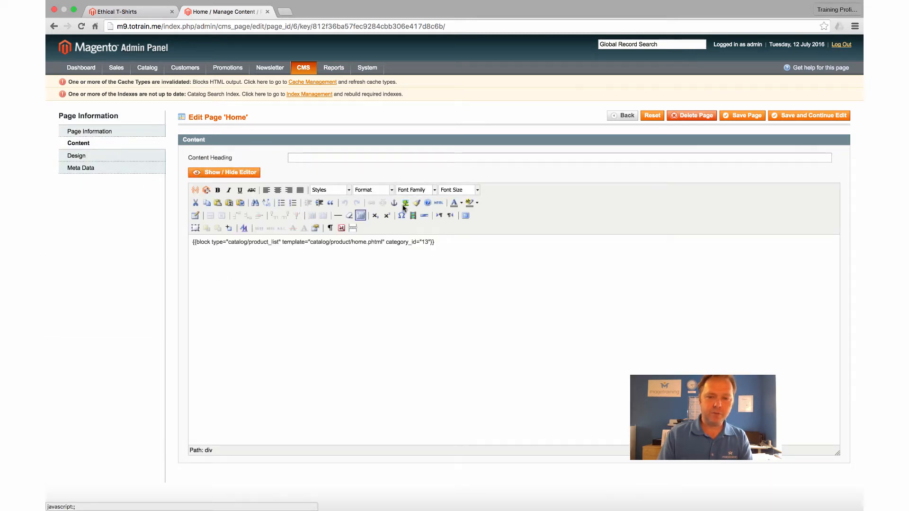
pyautogui.click(224, 173)
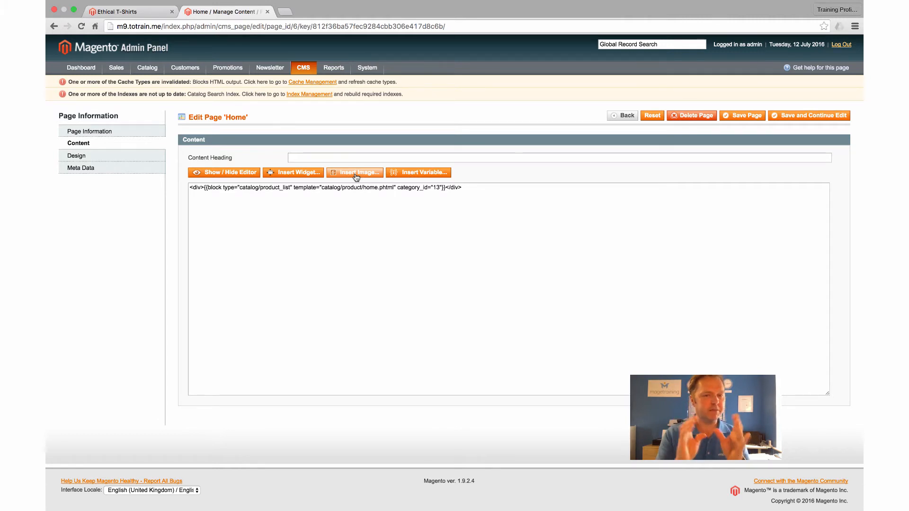
# Open image insertion for the page content and create a folder named swatches under the media Storage Root.
pyautogui.click(356, 173)
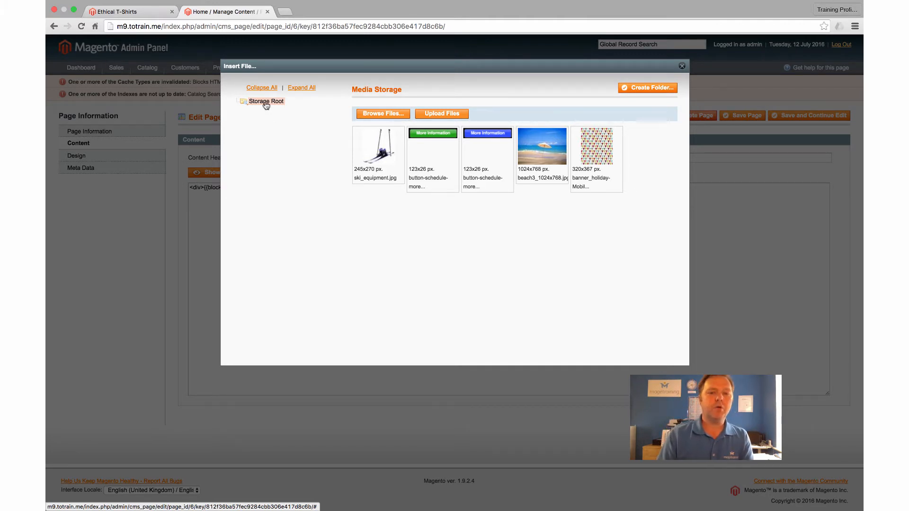
pyautogui.click(652, 89)
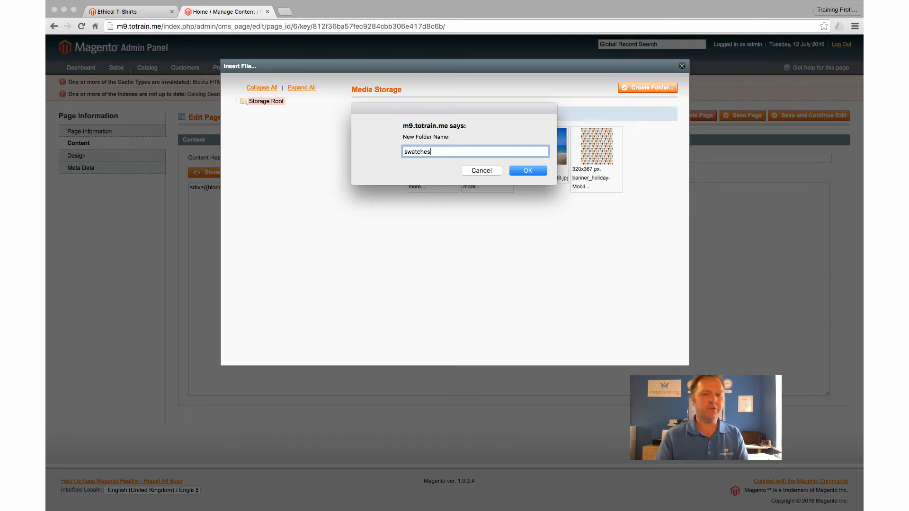
pyautogui.click(526, 171)
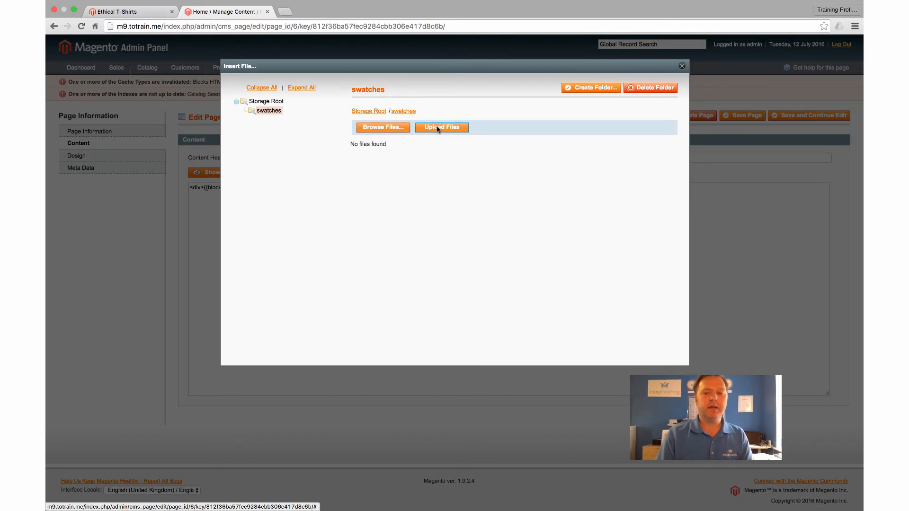
# Upload blue.png, green.png and red.png into the swatches media folder and close the file dialog.
pyautogui.click(384, 130)
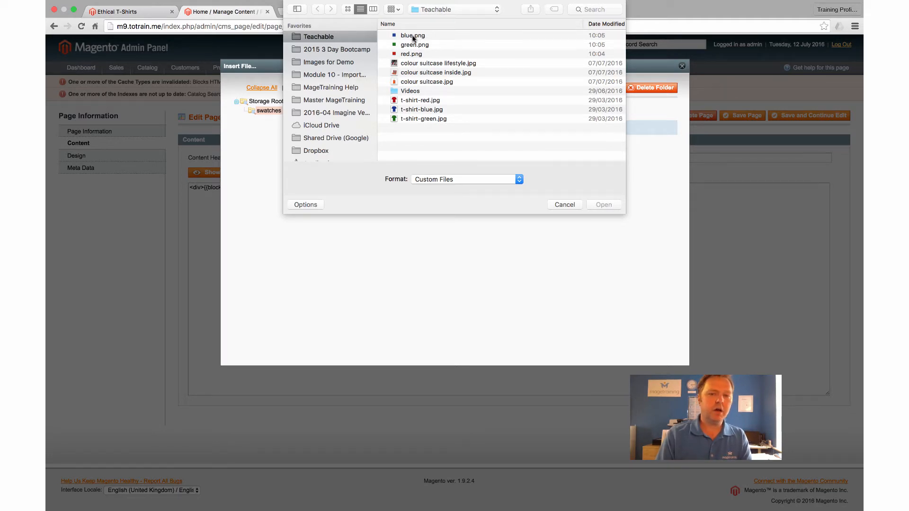
pyautogui.click(413, 37)
pyautogui.click(413, 55)
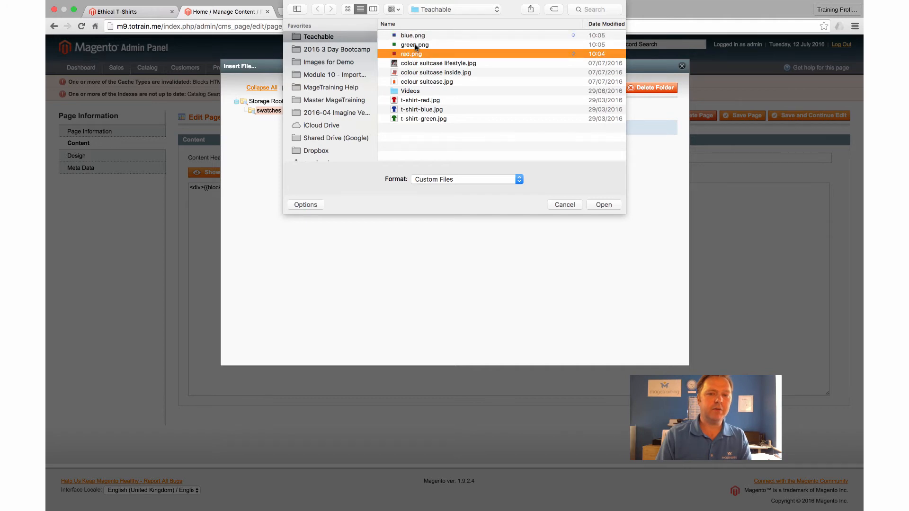
pyautogui.click(415, 36)
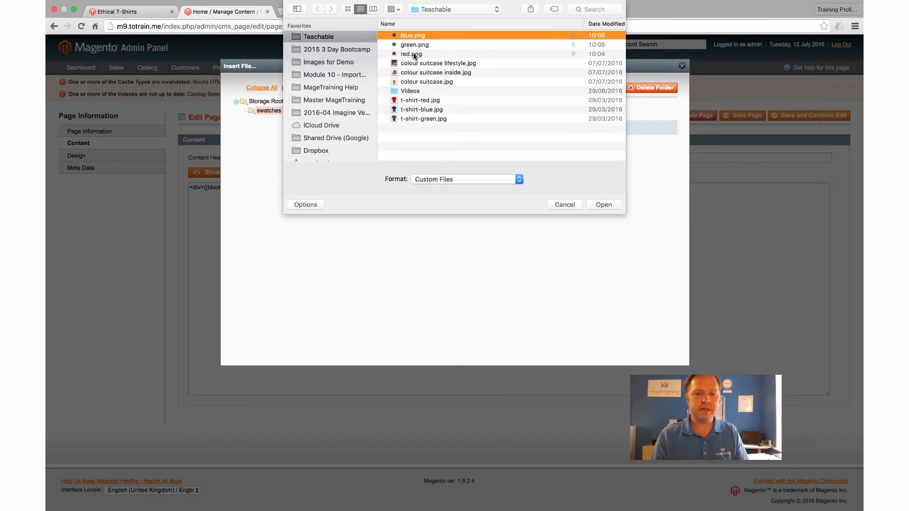
pyautogui.keyDown('shift'); pyautogui.click(413, 55); pyautogui.keyUp('shift')
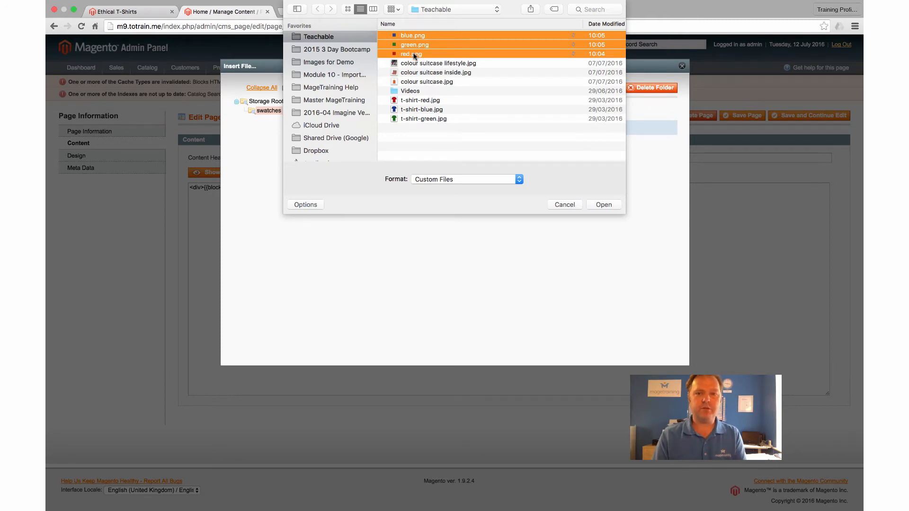
pyautogui.click(600, 204)
pyautogui.click(459, 127)
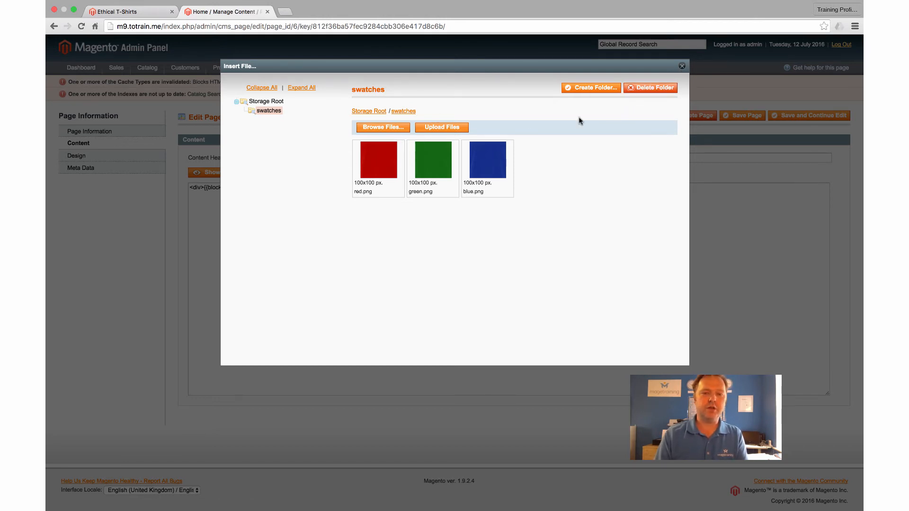
pyautogui.click(681, 66)
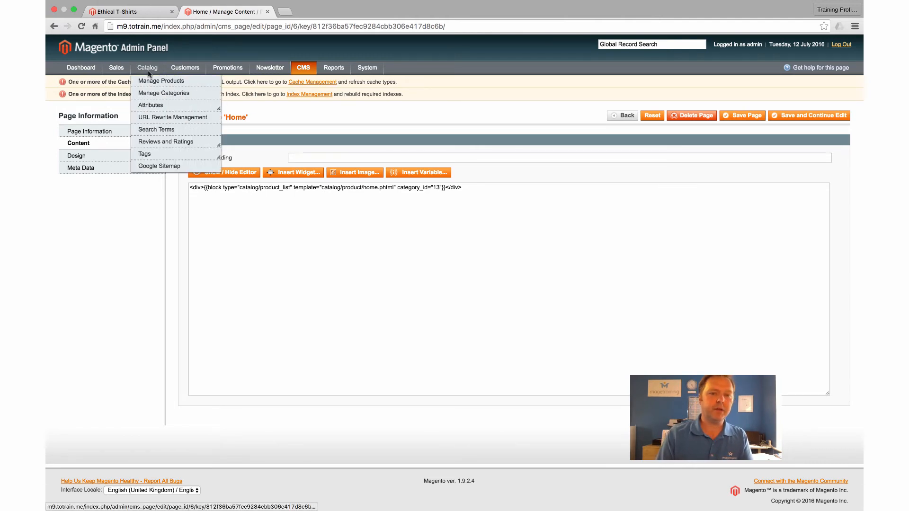
# Open the image settings of the configurable Summer T-Shirt from the catalog's product list.
pyautogui.click(148, 83)
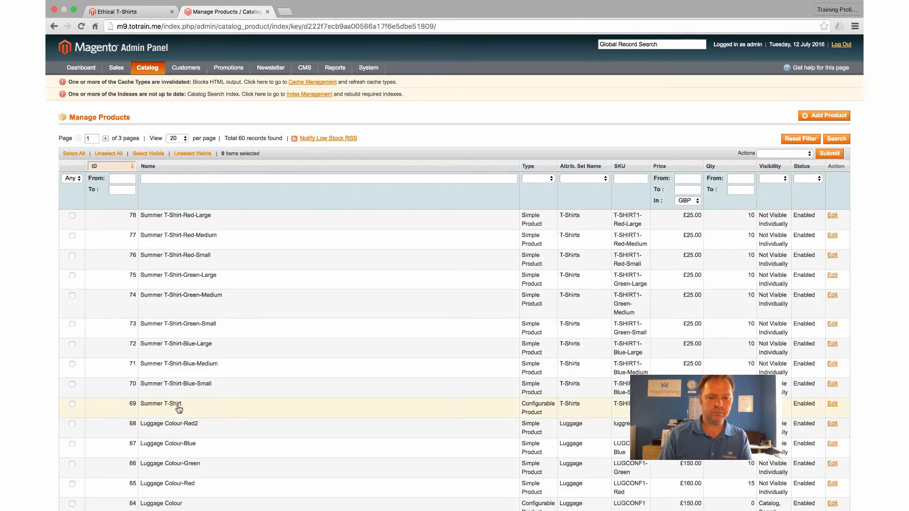
pyautogui.click(222, 405)
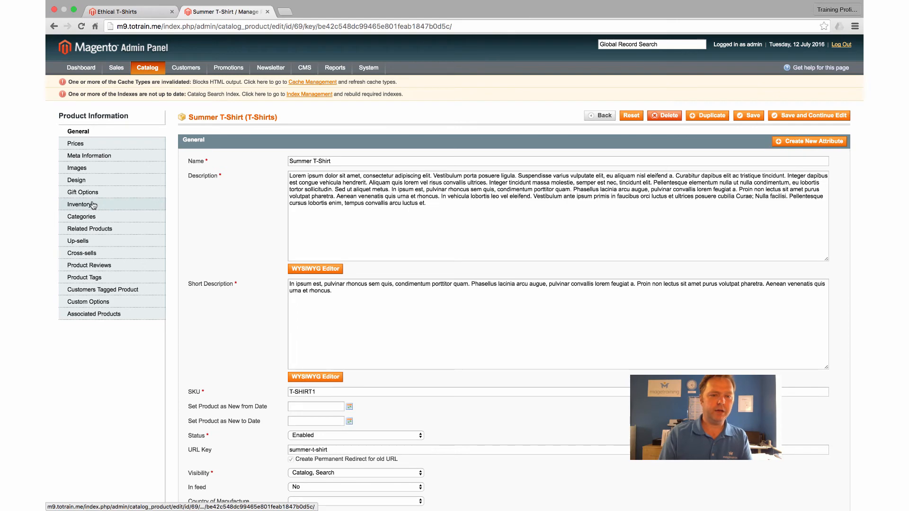
pyautogui.click(77, 168)
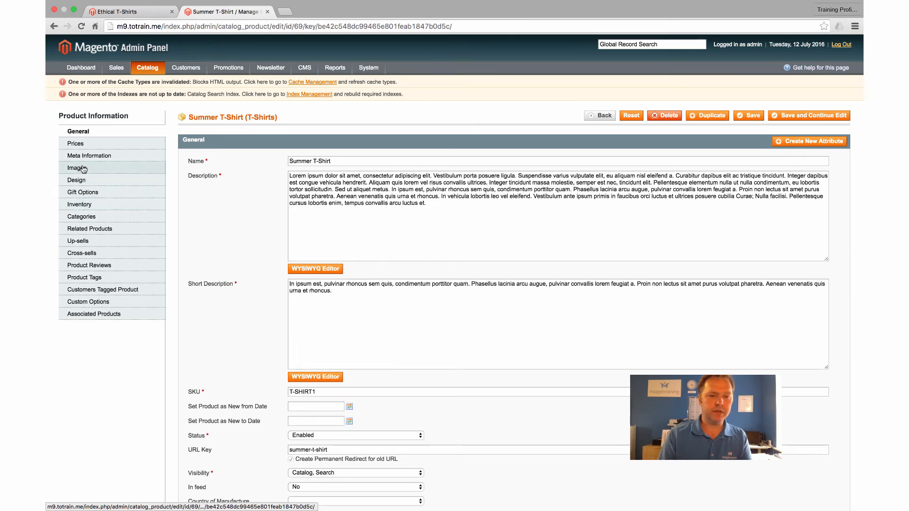
# Remove the Blue-swatch, Red-swatch and Green-swatch images from the Summer T-Shirt and save the product while keeping it open.
pyautogui.scroll(-5, 662, 317)
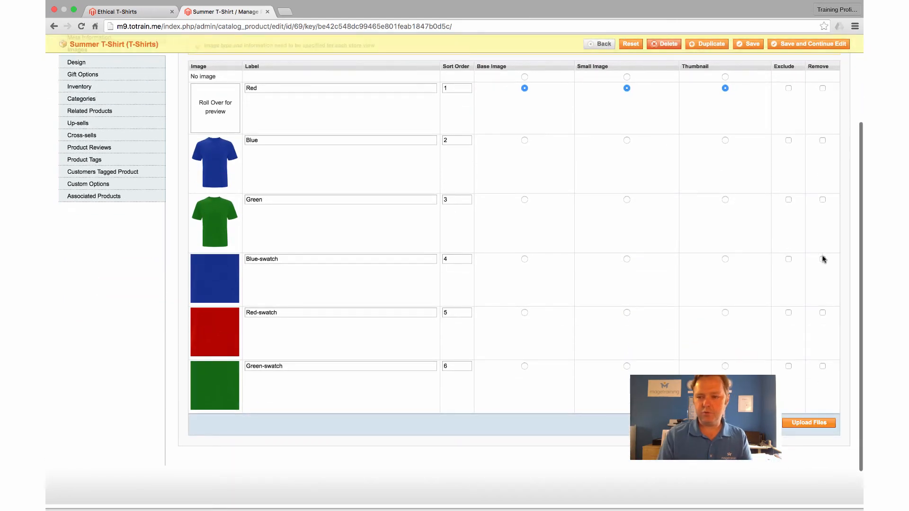
pyautogui.click(822, 259)
pyautogui.click(822, 313)
pyautogui.click(822, 366)
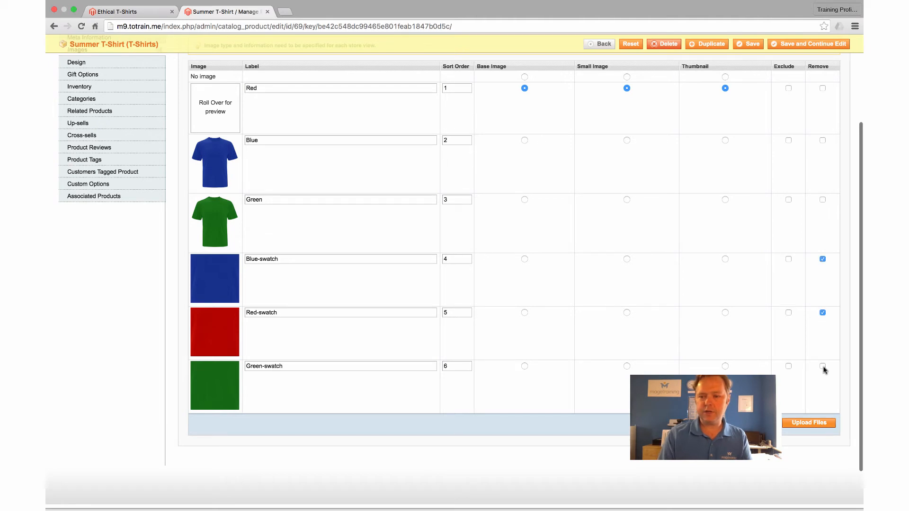
pyautogui.click(792, 47)
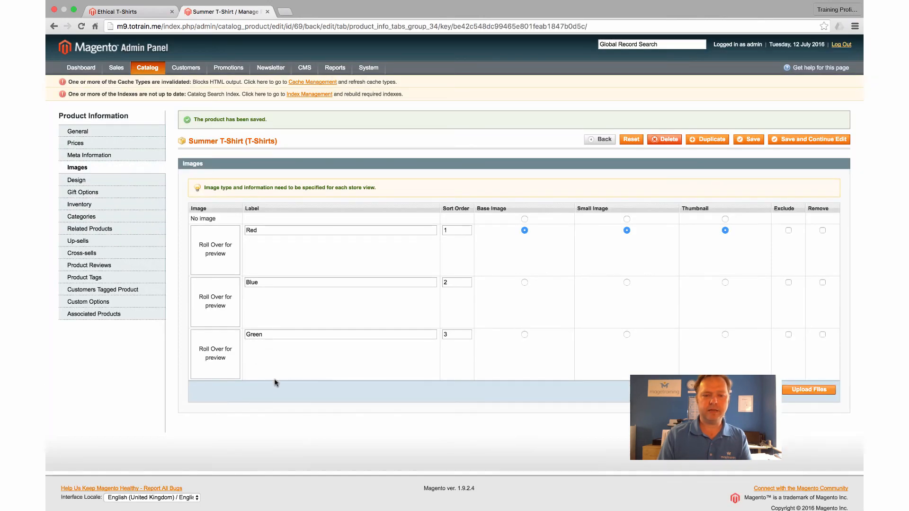
# Reload the storefront's T-Shirts page, try the colour swatches on the Summer T-Shirt's product page, and return to the admin.
pyautogui.click(121, 11)
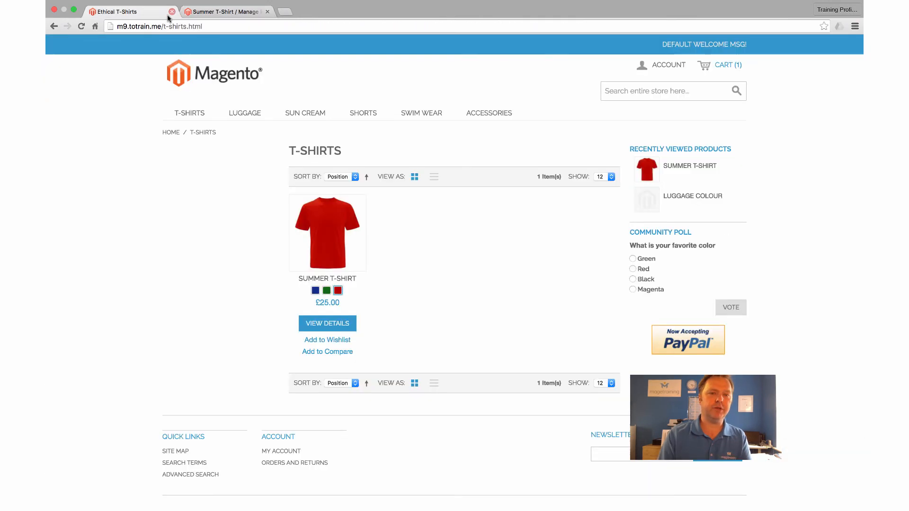
pyautogui.click(82, 26)
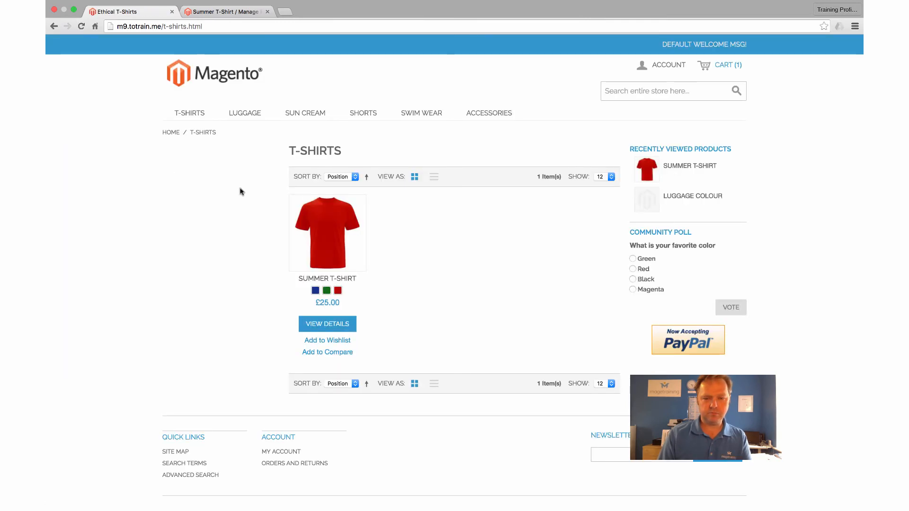
pyautogui.click(325, 223)
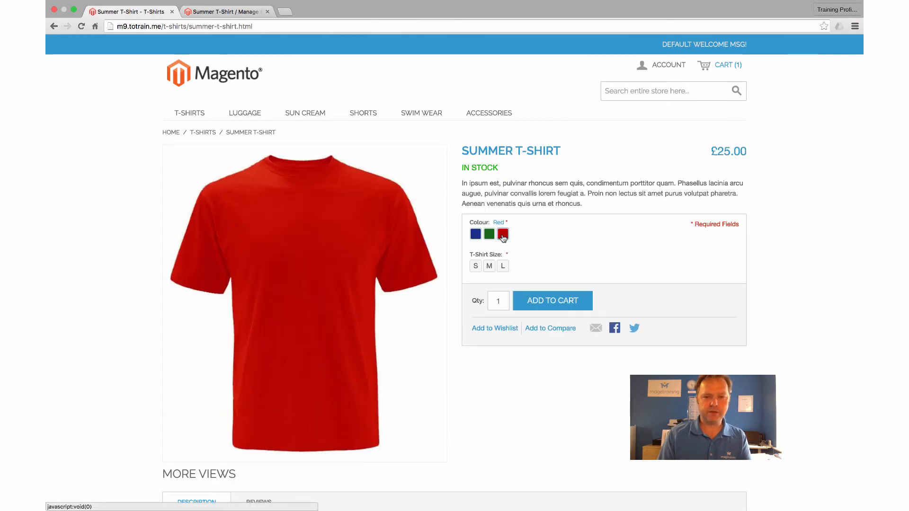
pyautogui.click(487, 236)
pyautogui.click(476, 235)
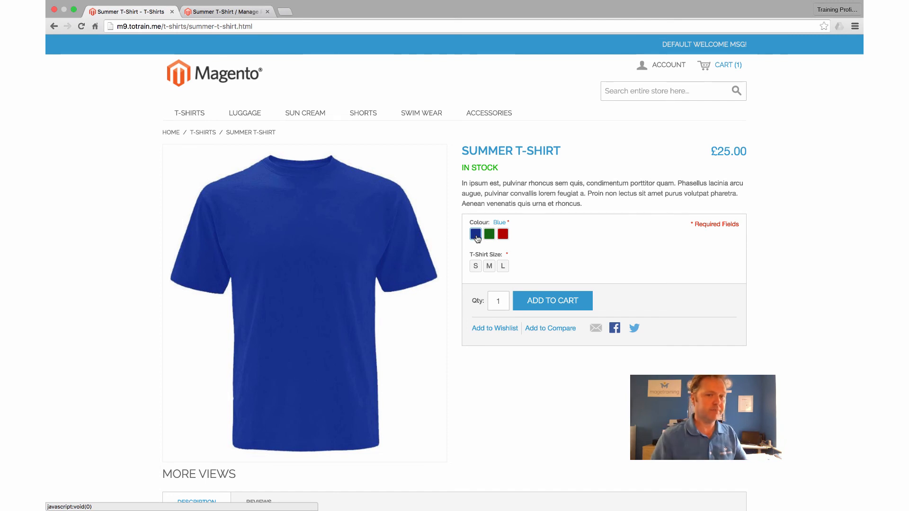
pyautogui.click(219, 13)
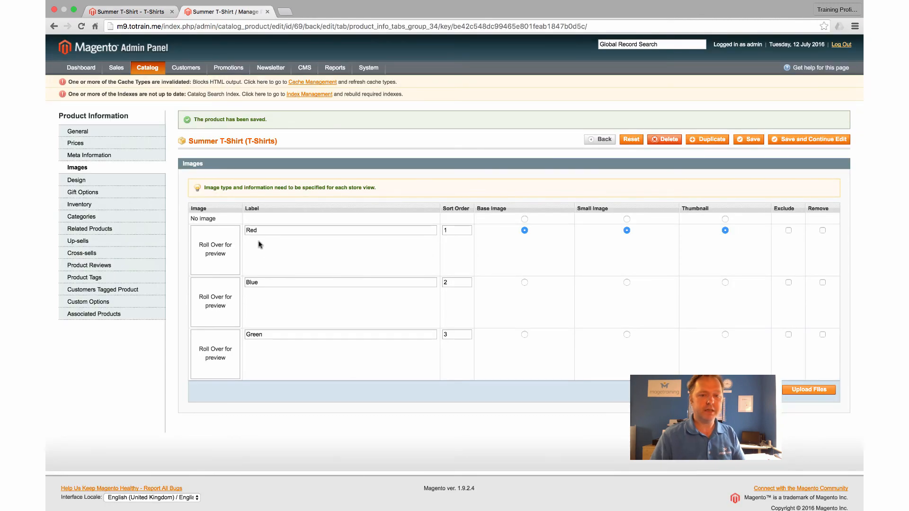